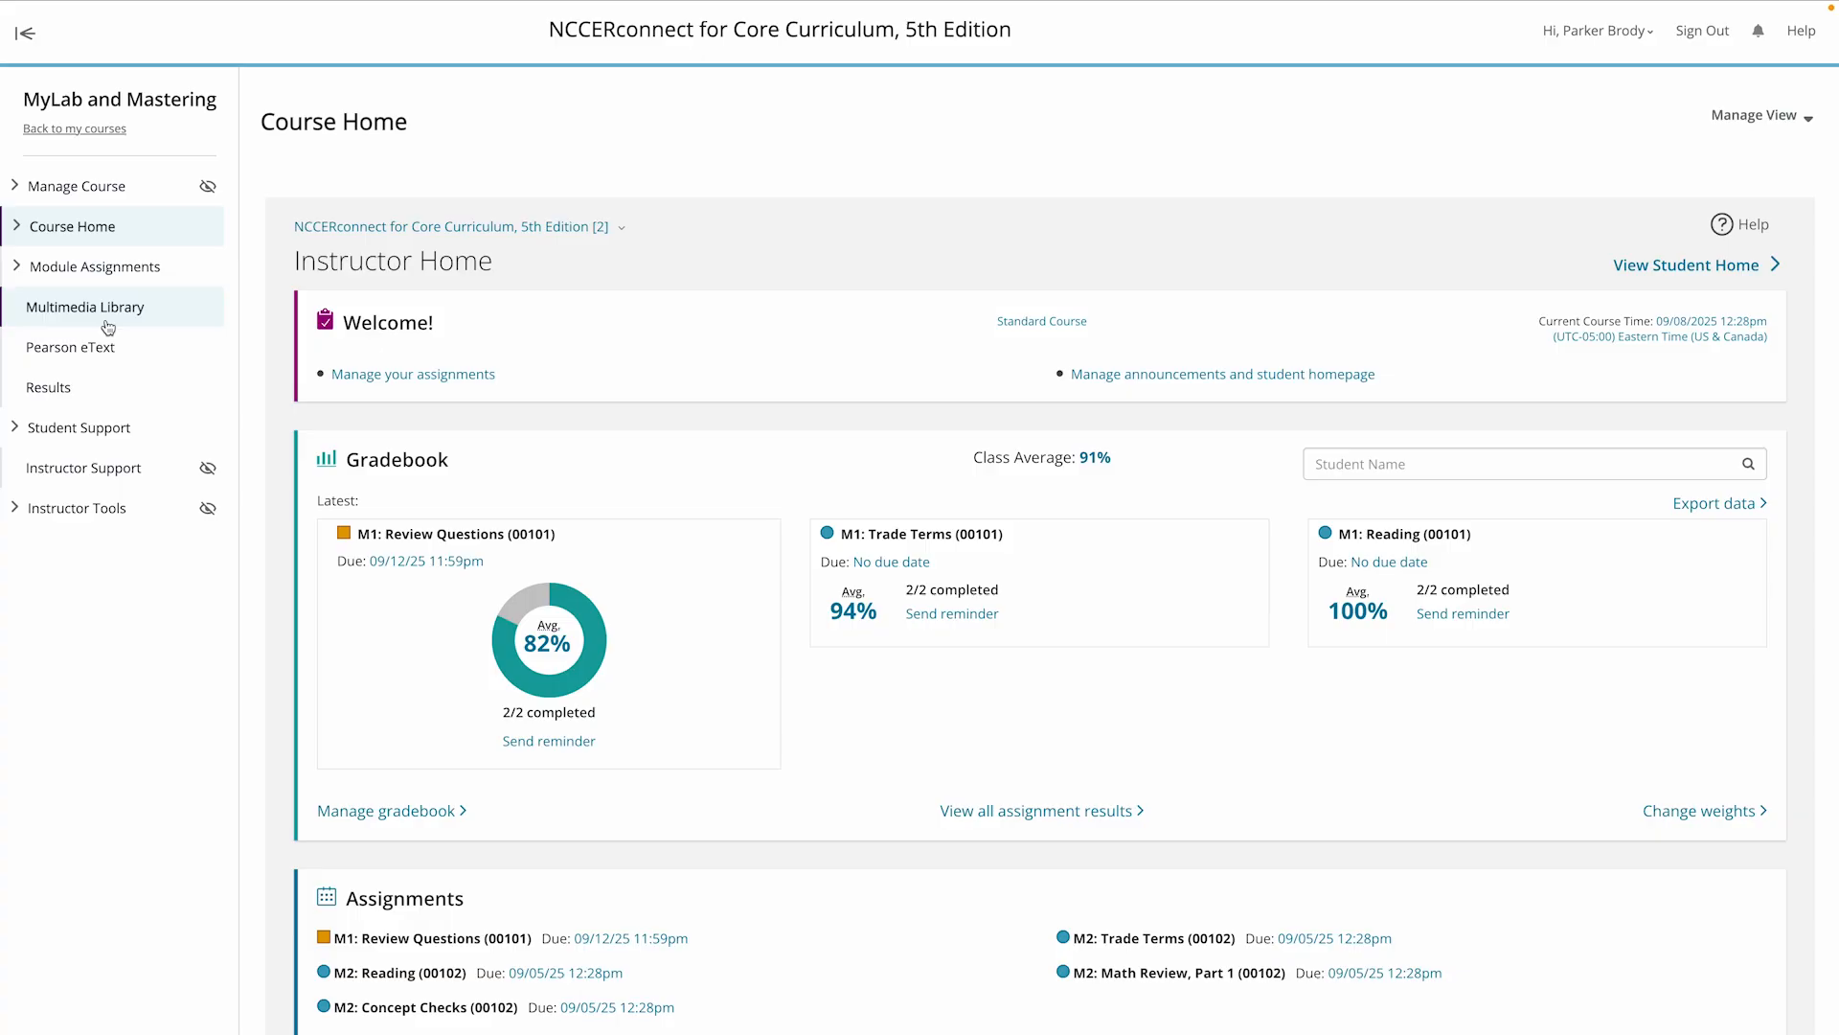
Open the course menu editor and move the Module Assignments page directly below Pearson eText
click(42, 194)
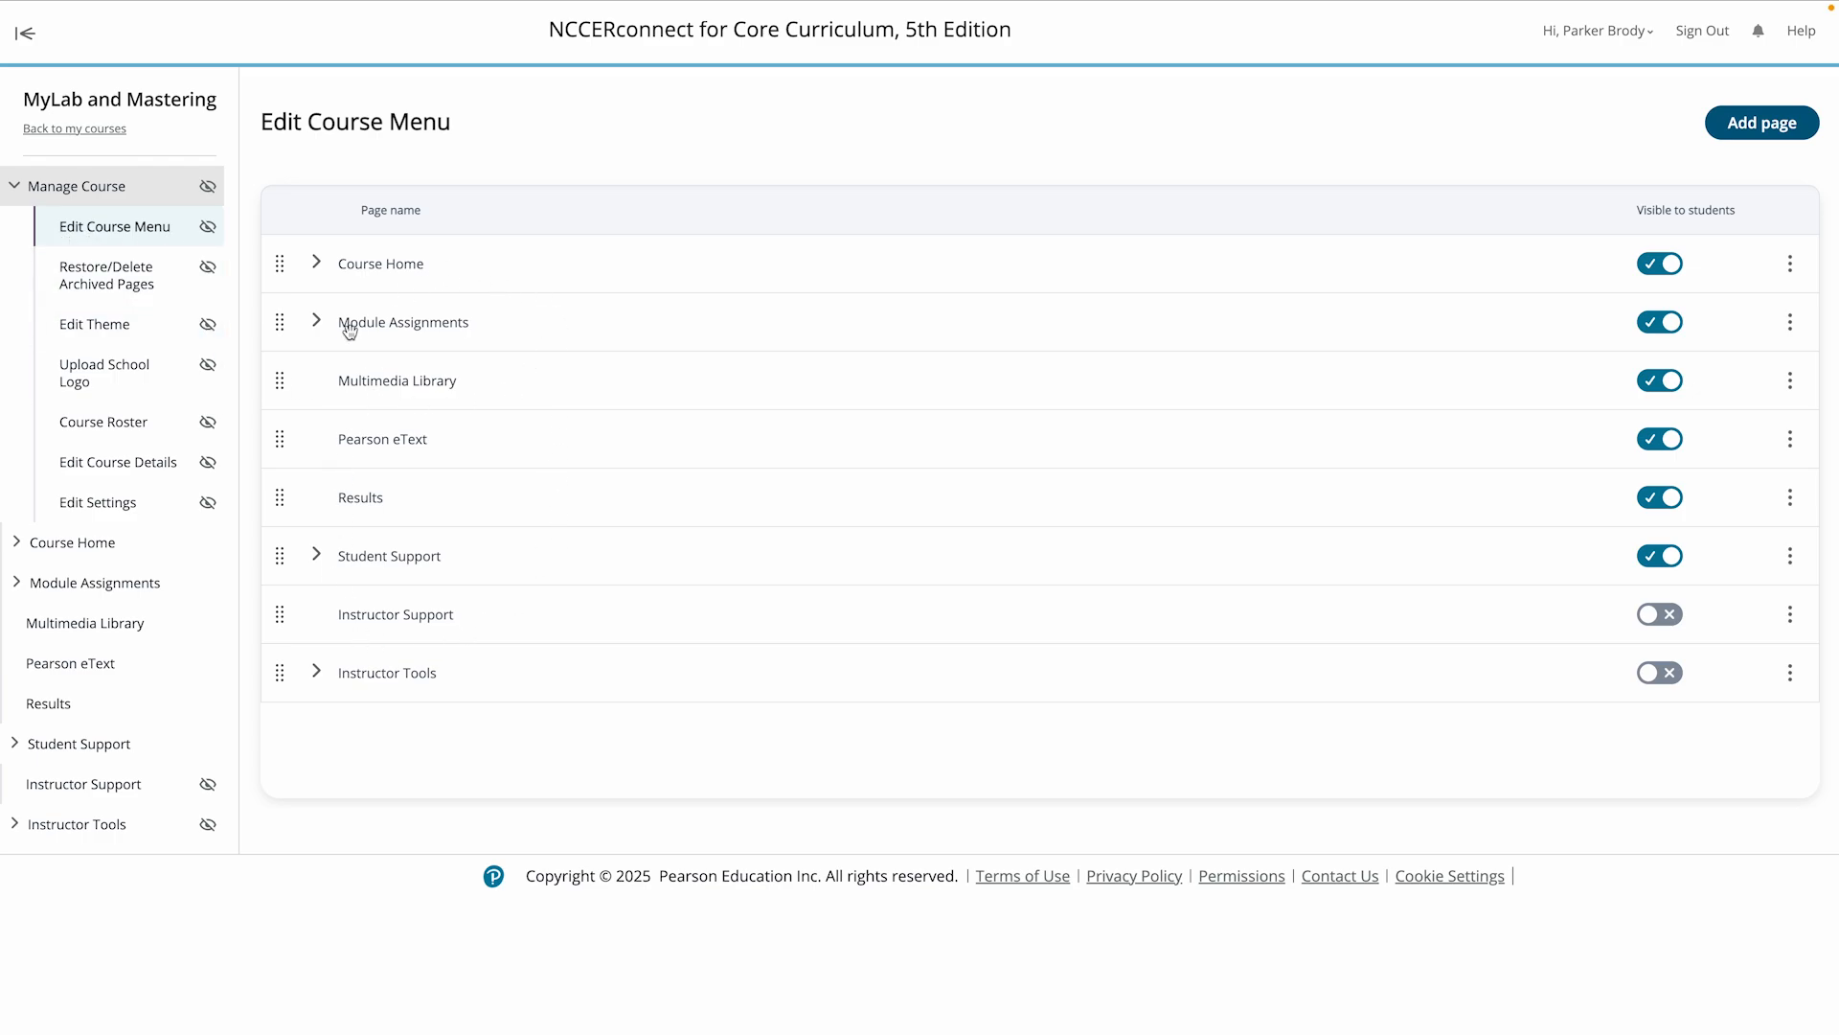
click(317, 265)
click(317, 264)
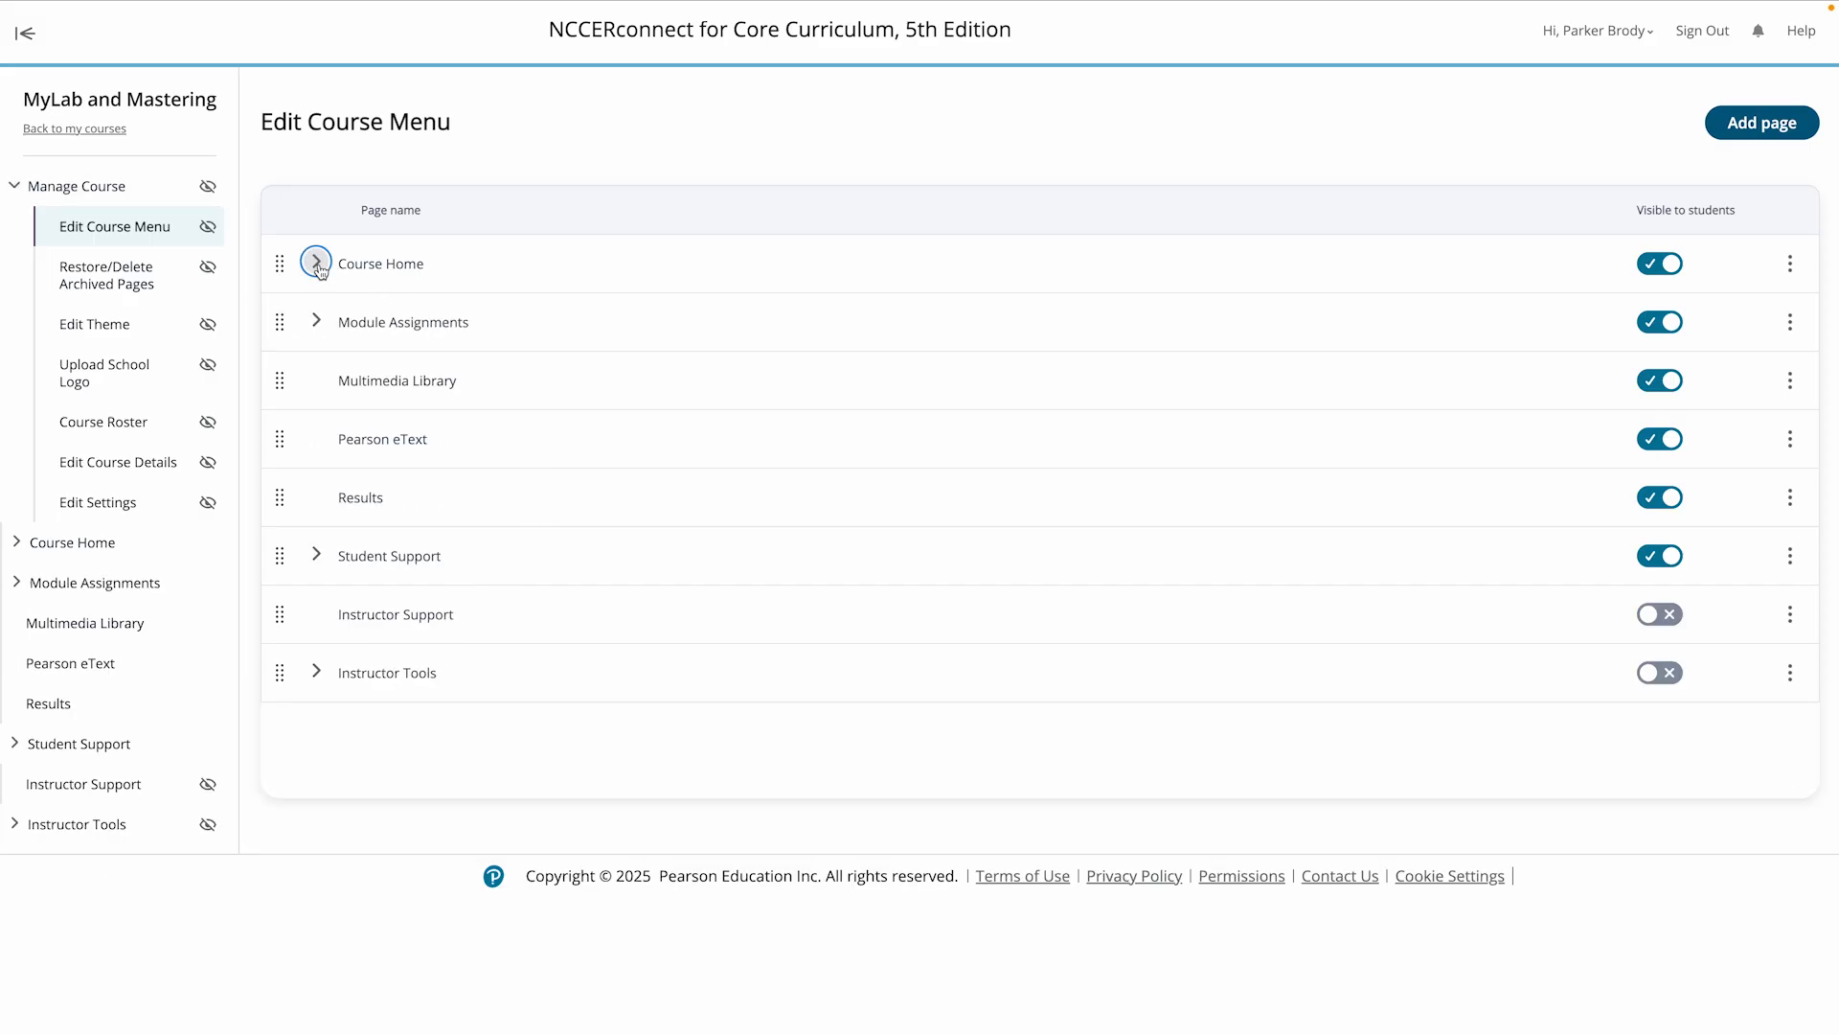
click(318, 323)
click(317, 323)
drag(276, 326, 280, 465)
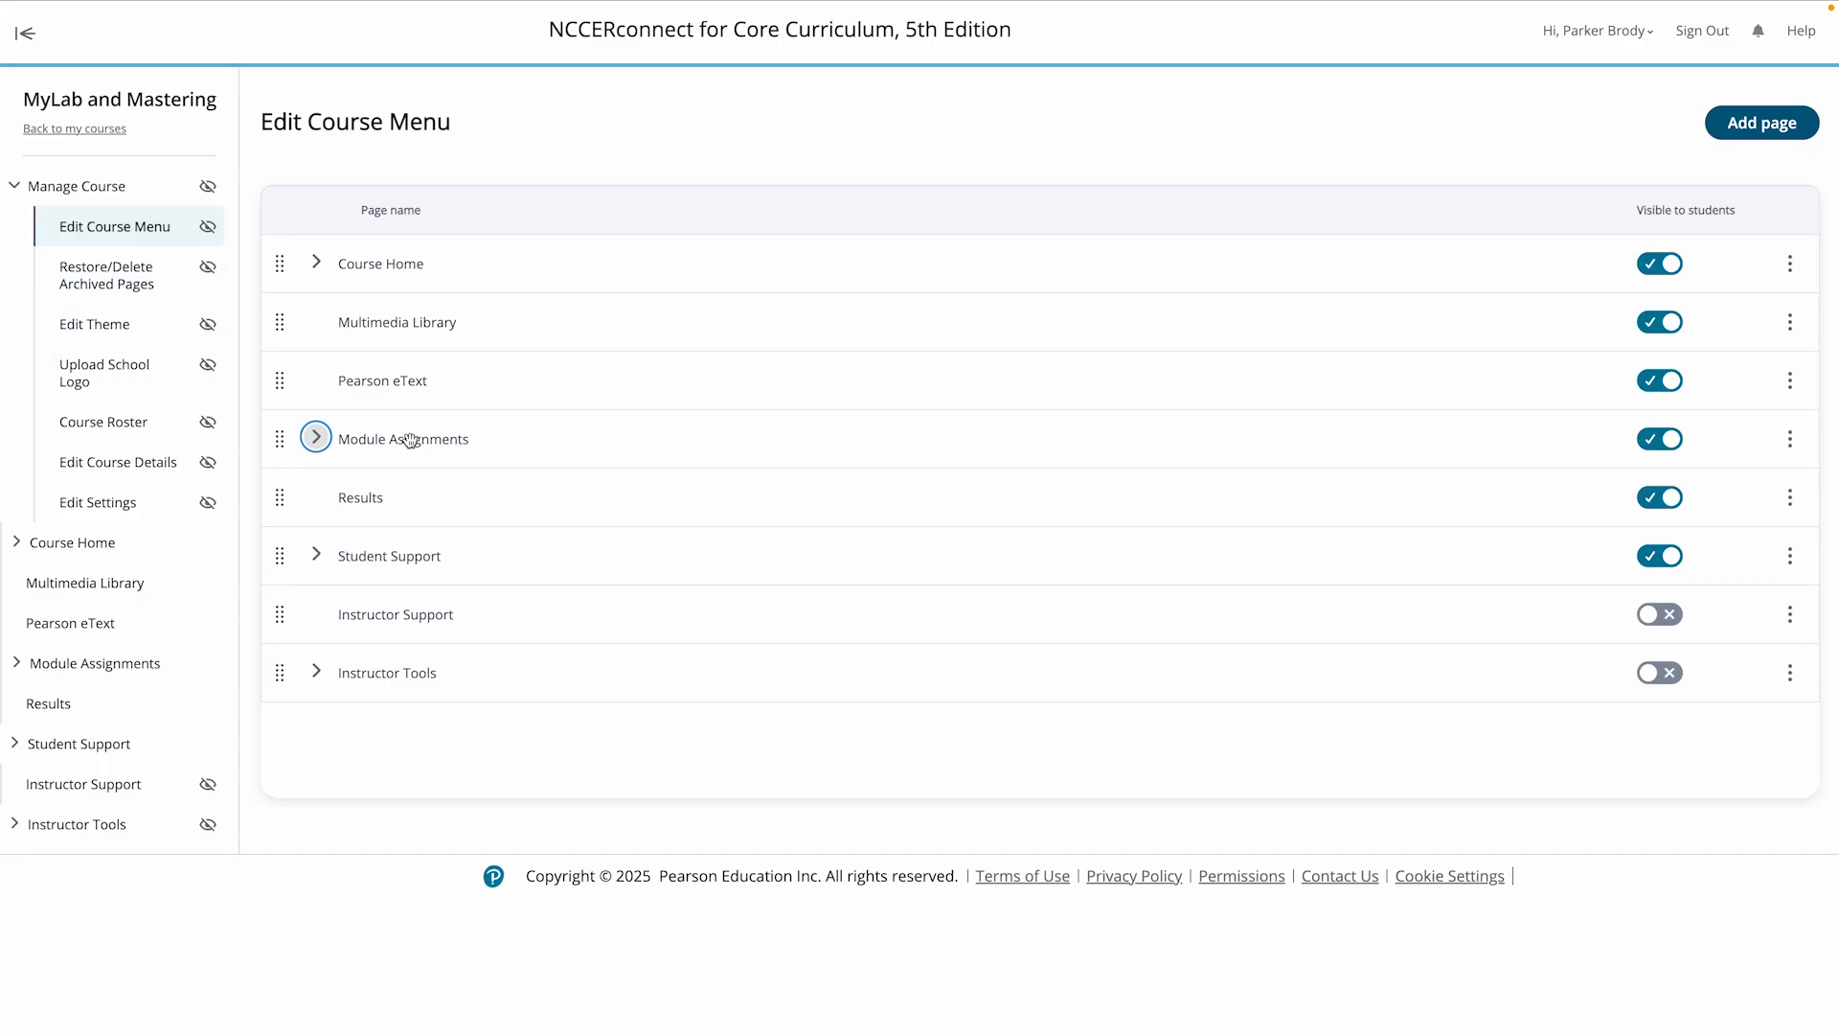
Within Module Assignments, move the M1: Basic Safety child page one place down, below M2: Introduction to Construction Math
click(316, 438)
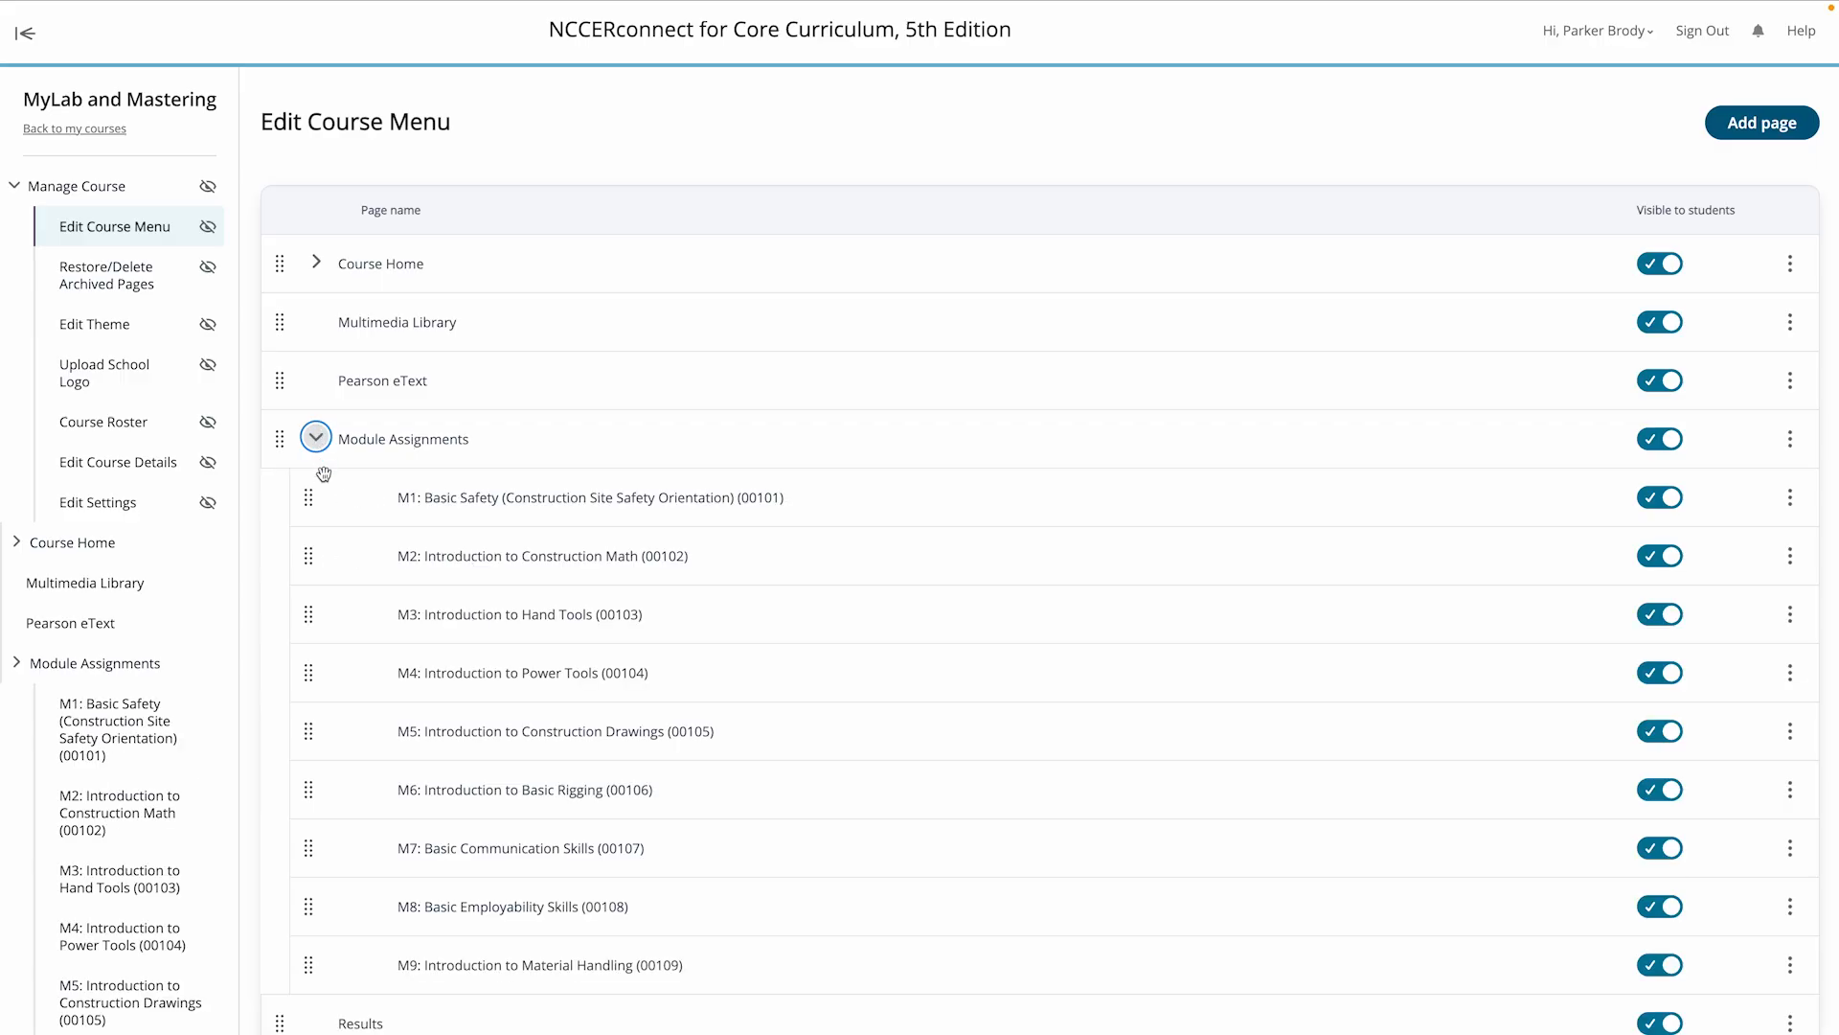
drag(312, 503, 309, 565)
click(322, 445)
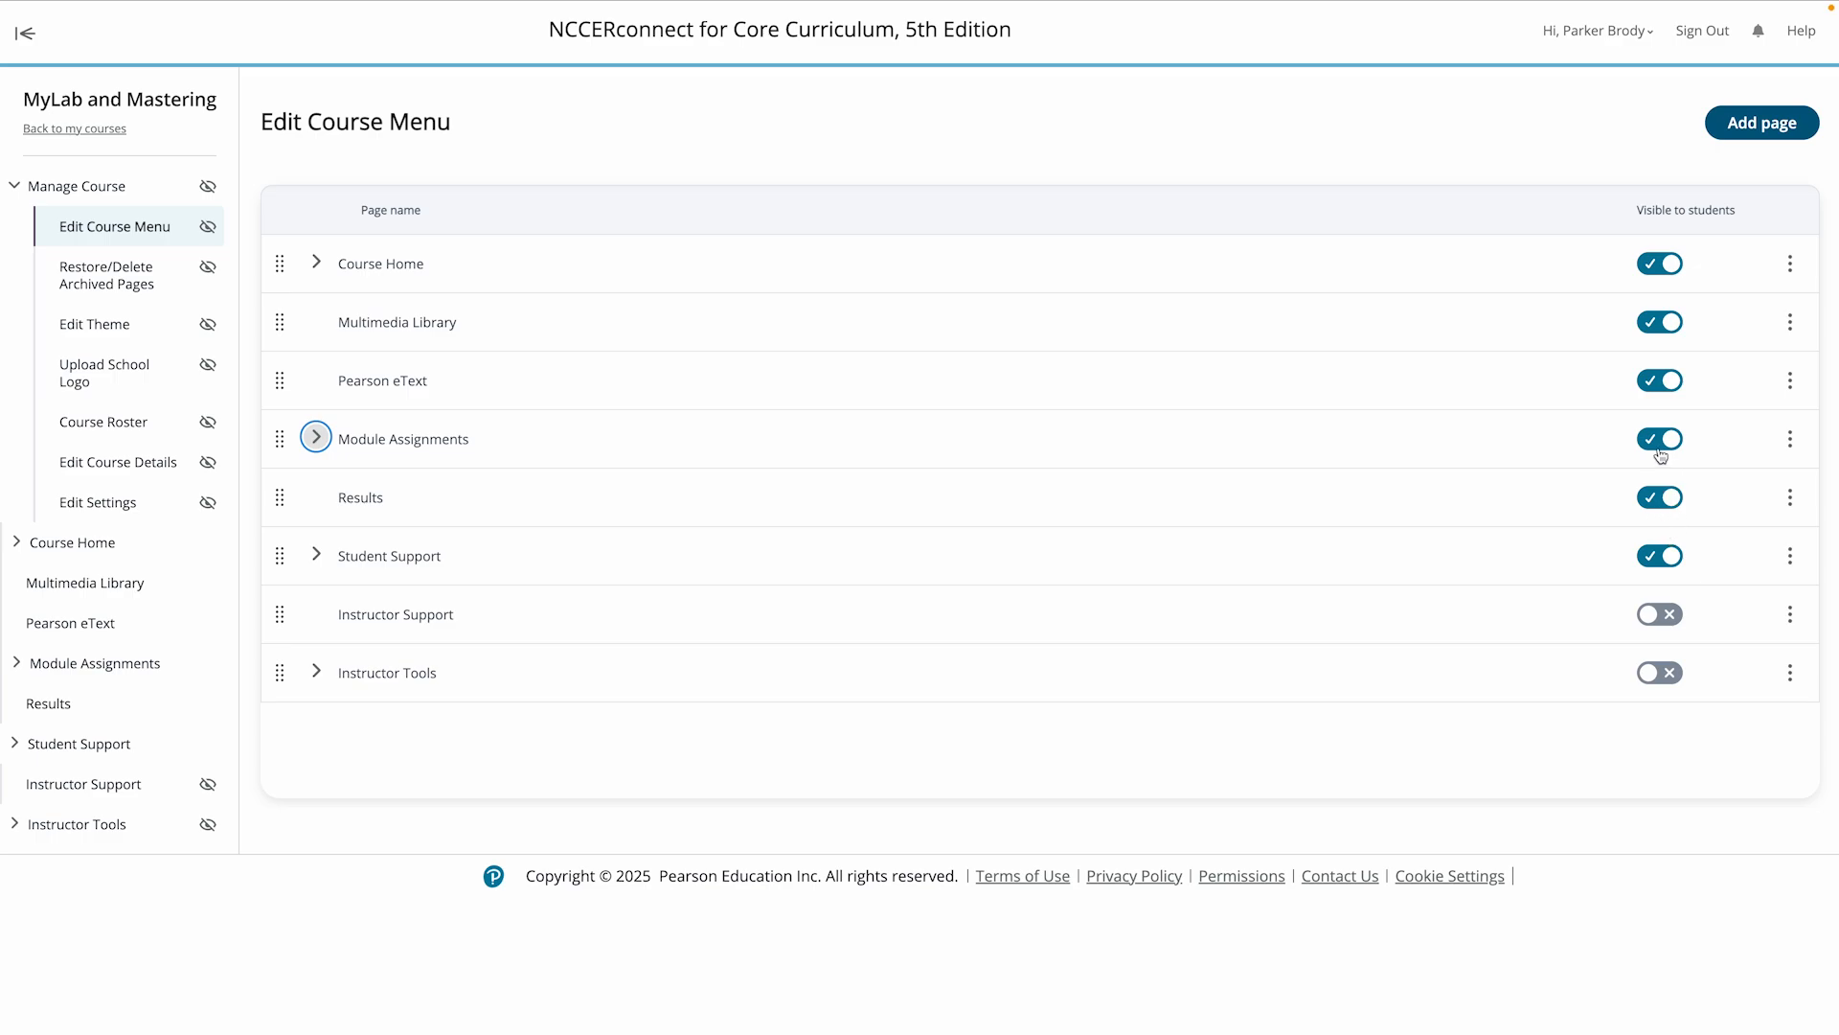
Hide the Pearson eText page from students and make it visible to them again
click(1659, 388)
click(1659, 388)
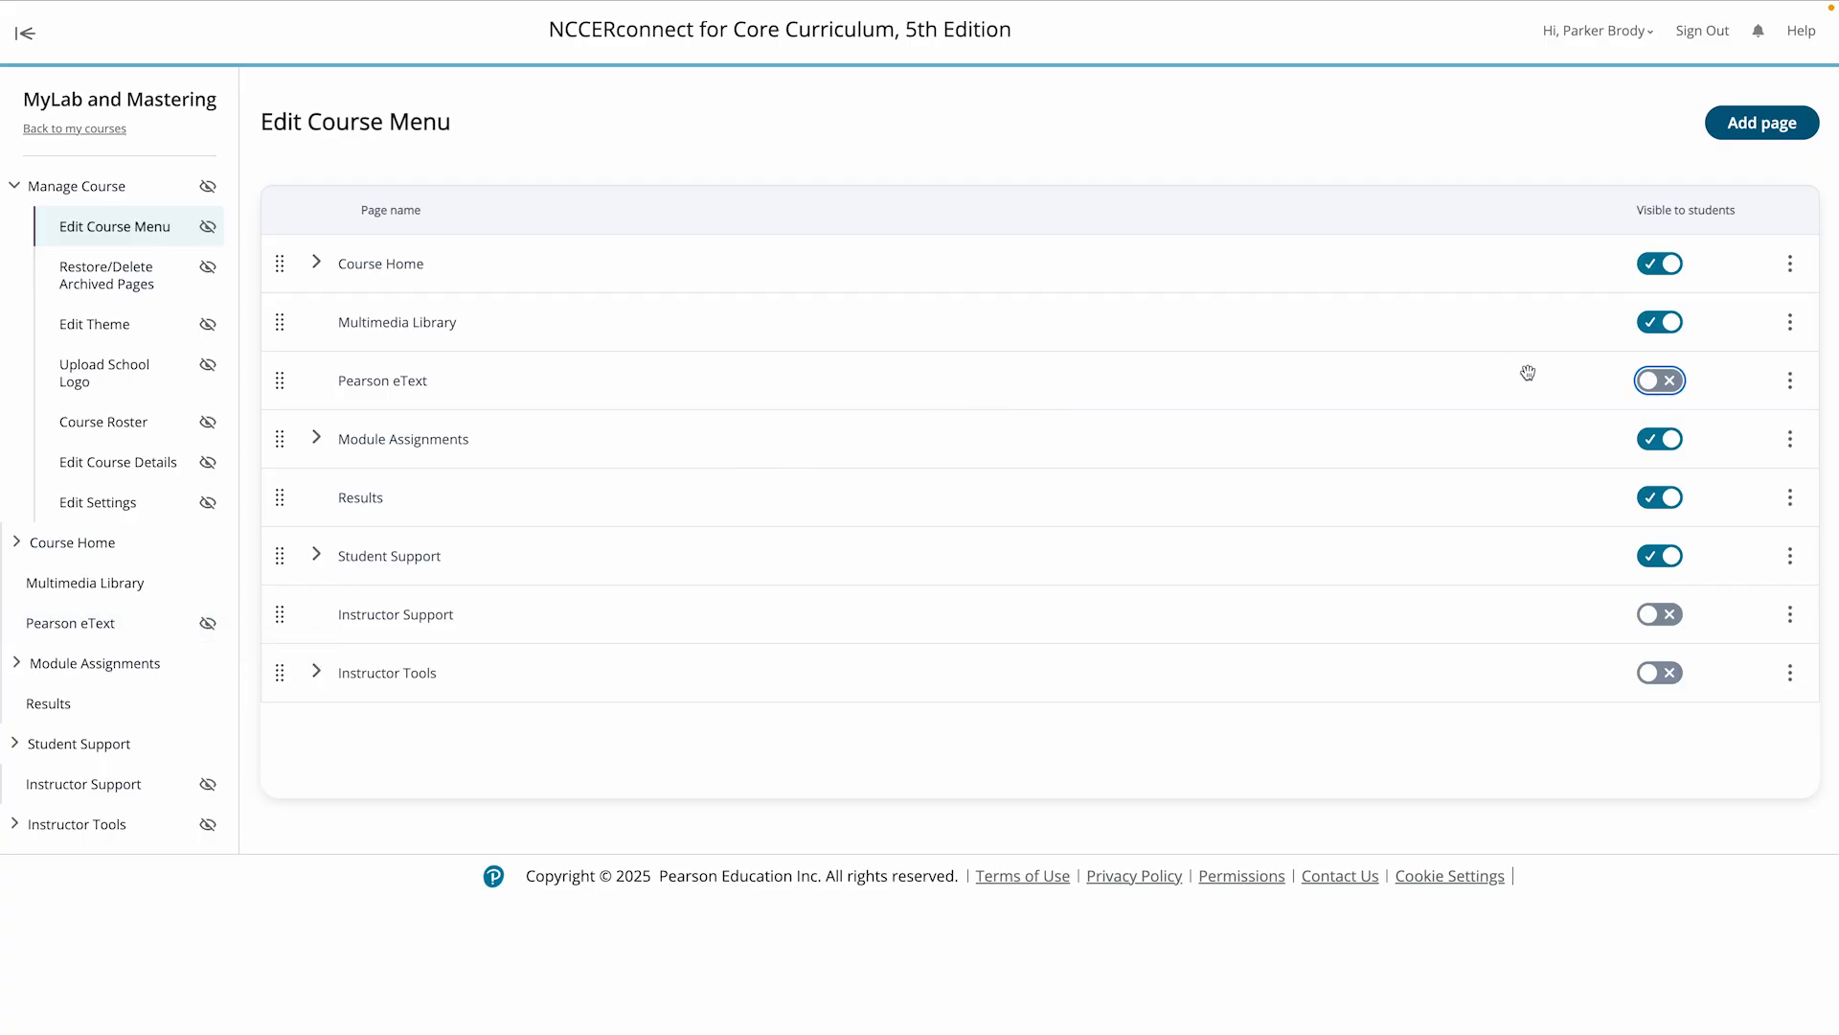
click(1659, 393)
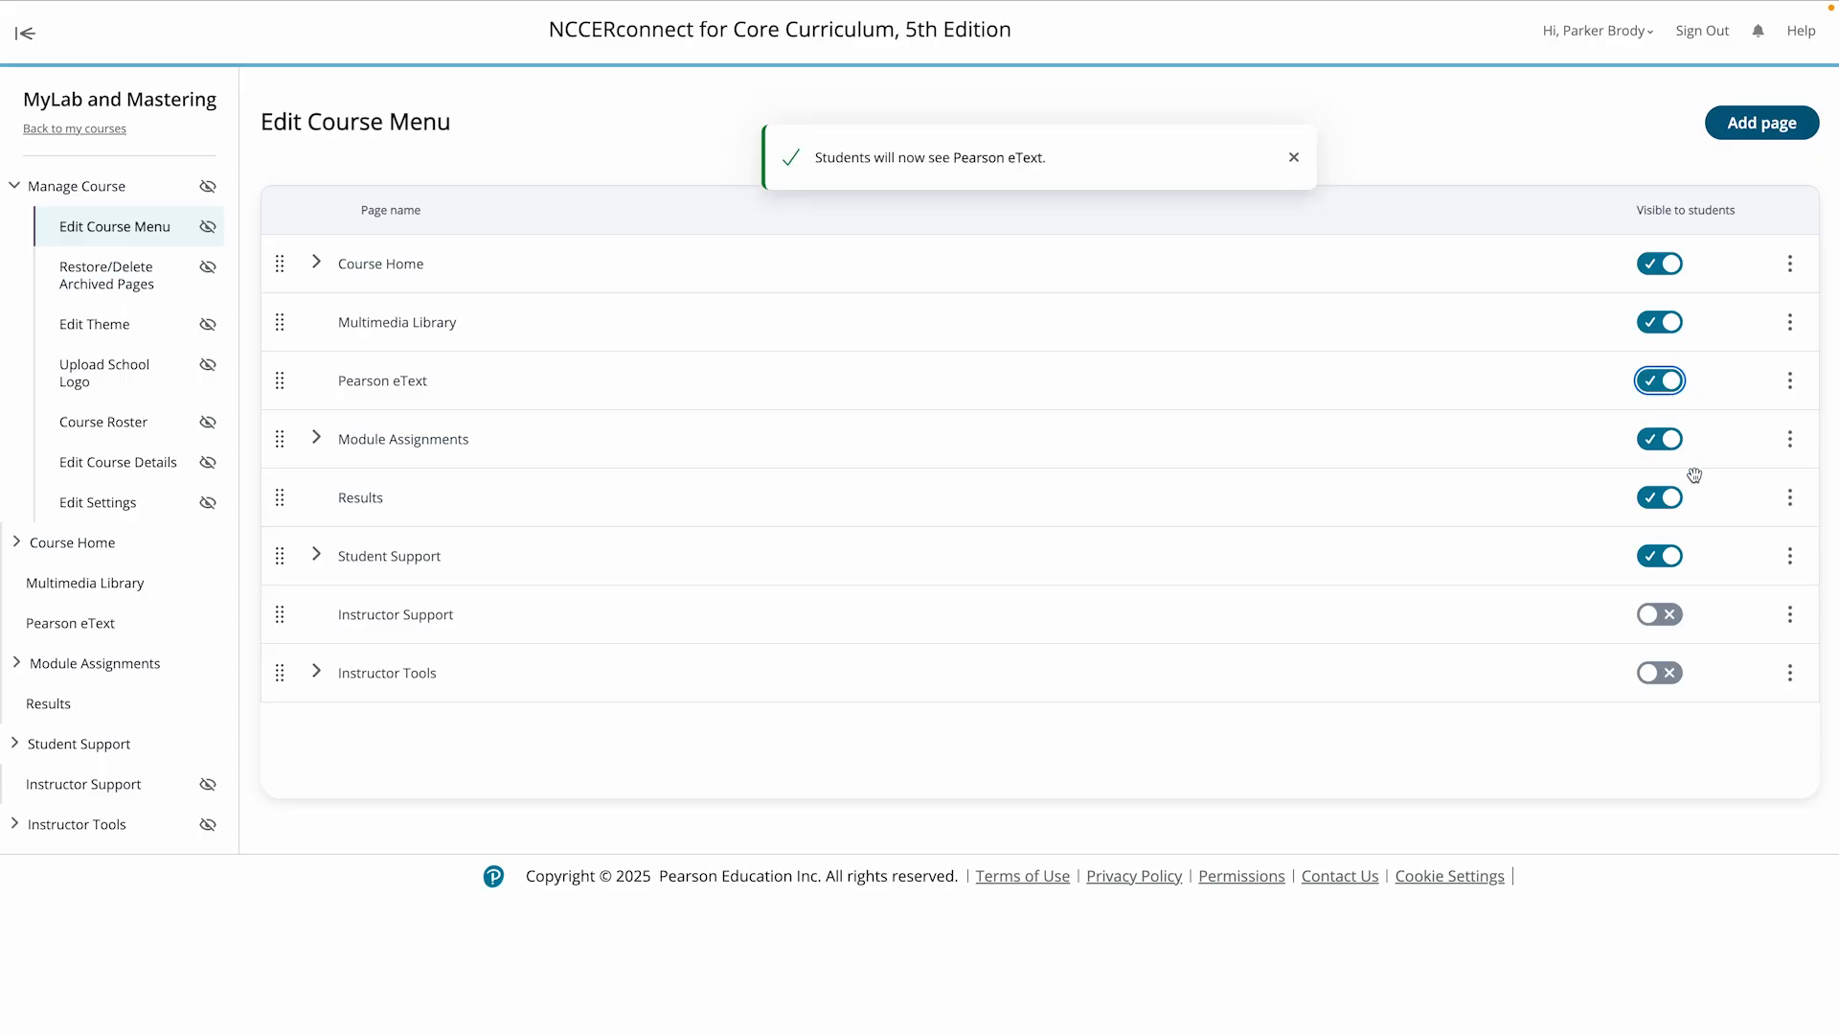
View the edit settings of the Results page and close them without saving
click(1790, 497)
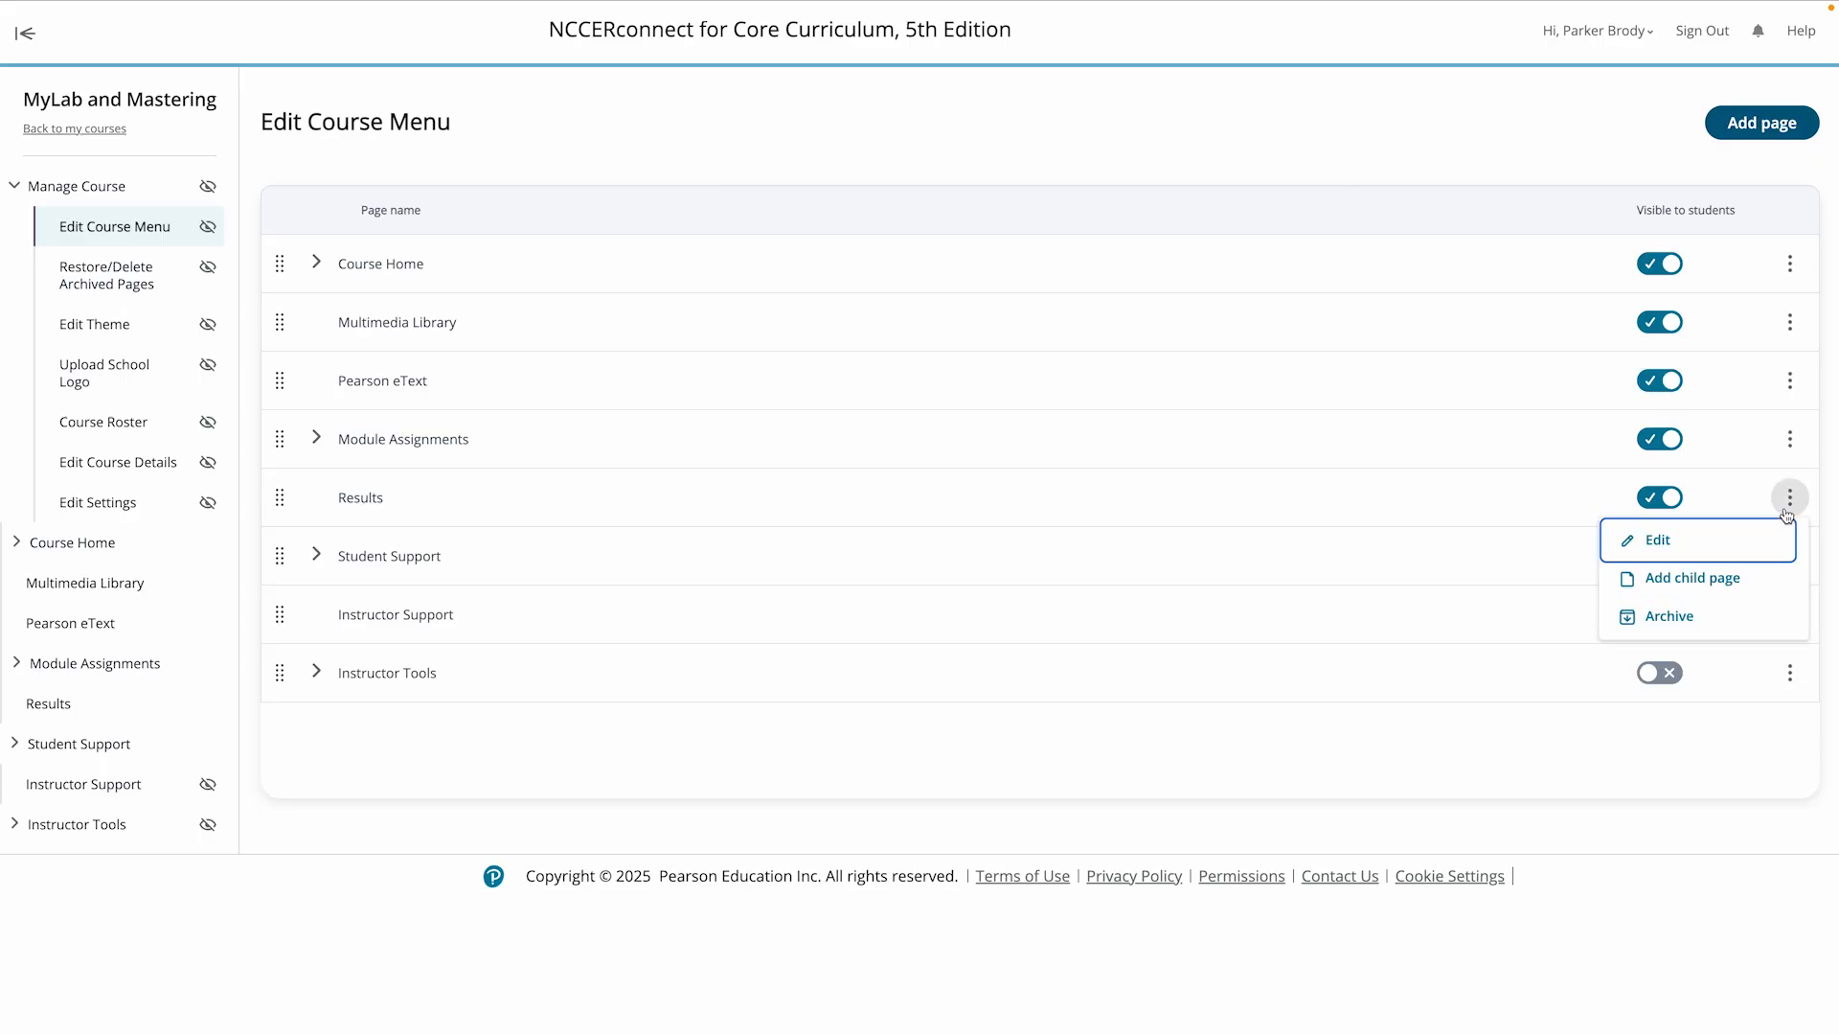
click(1658, 541)
click(738, 471)
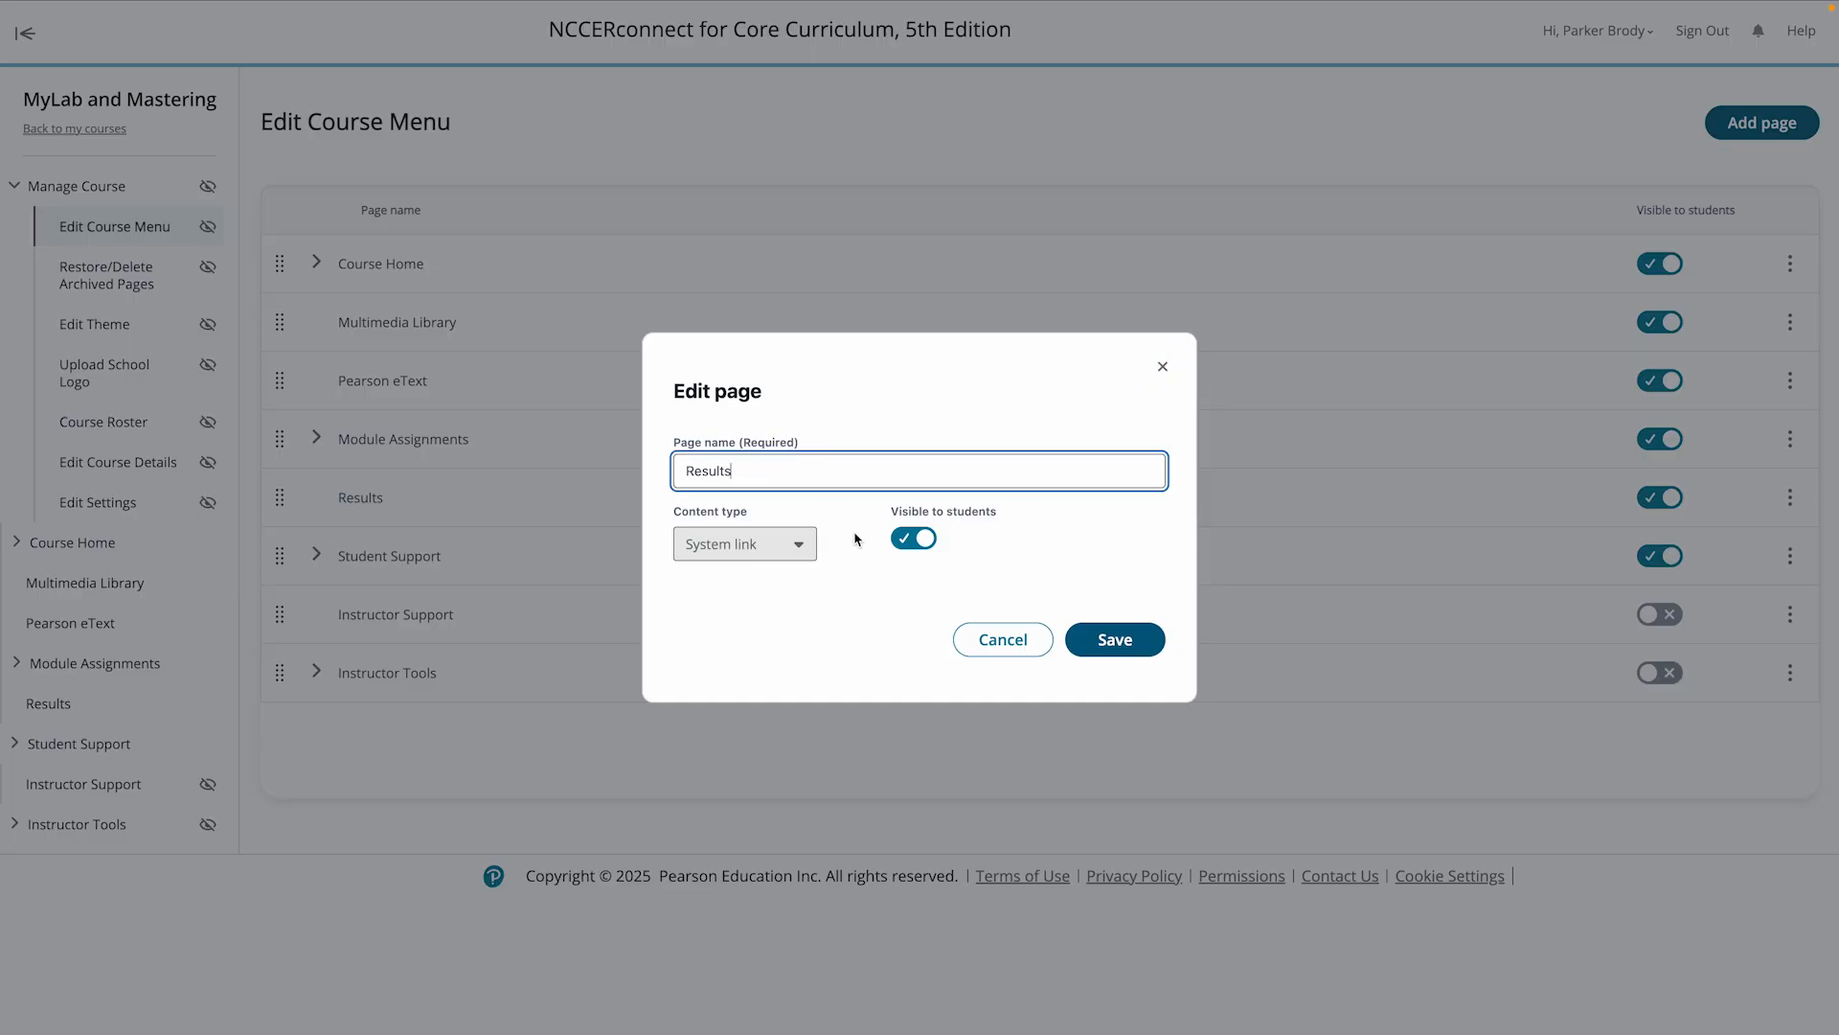
click(981, 632)
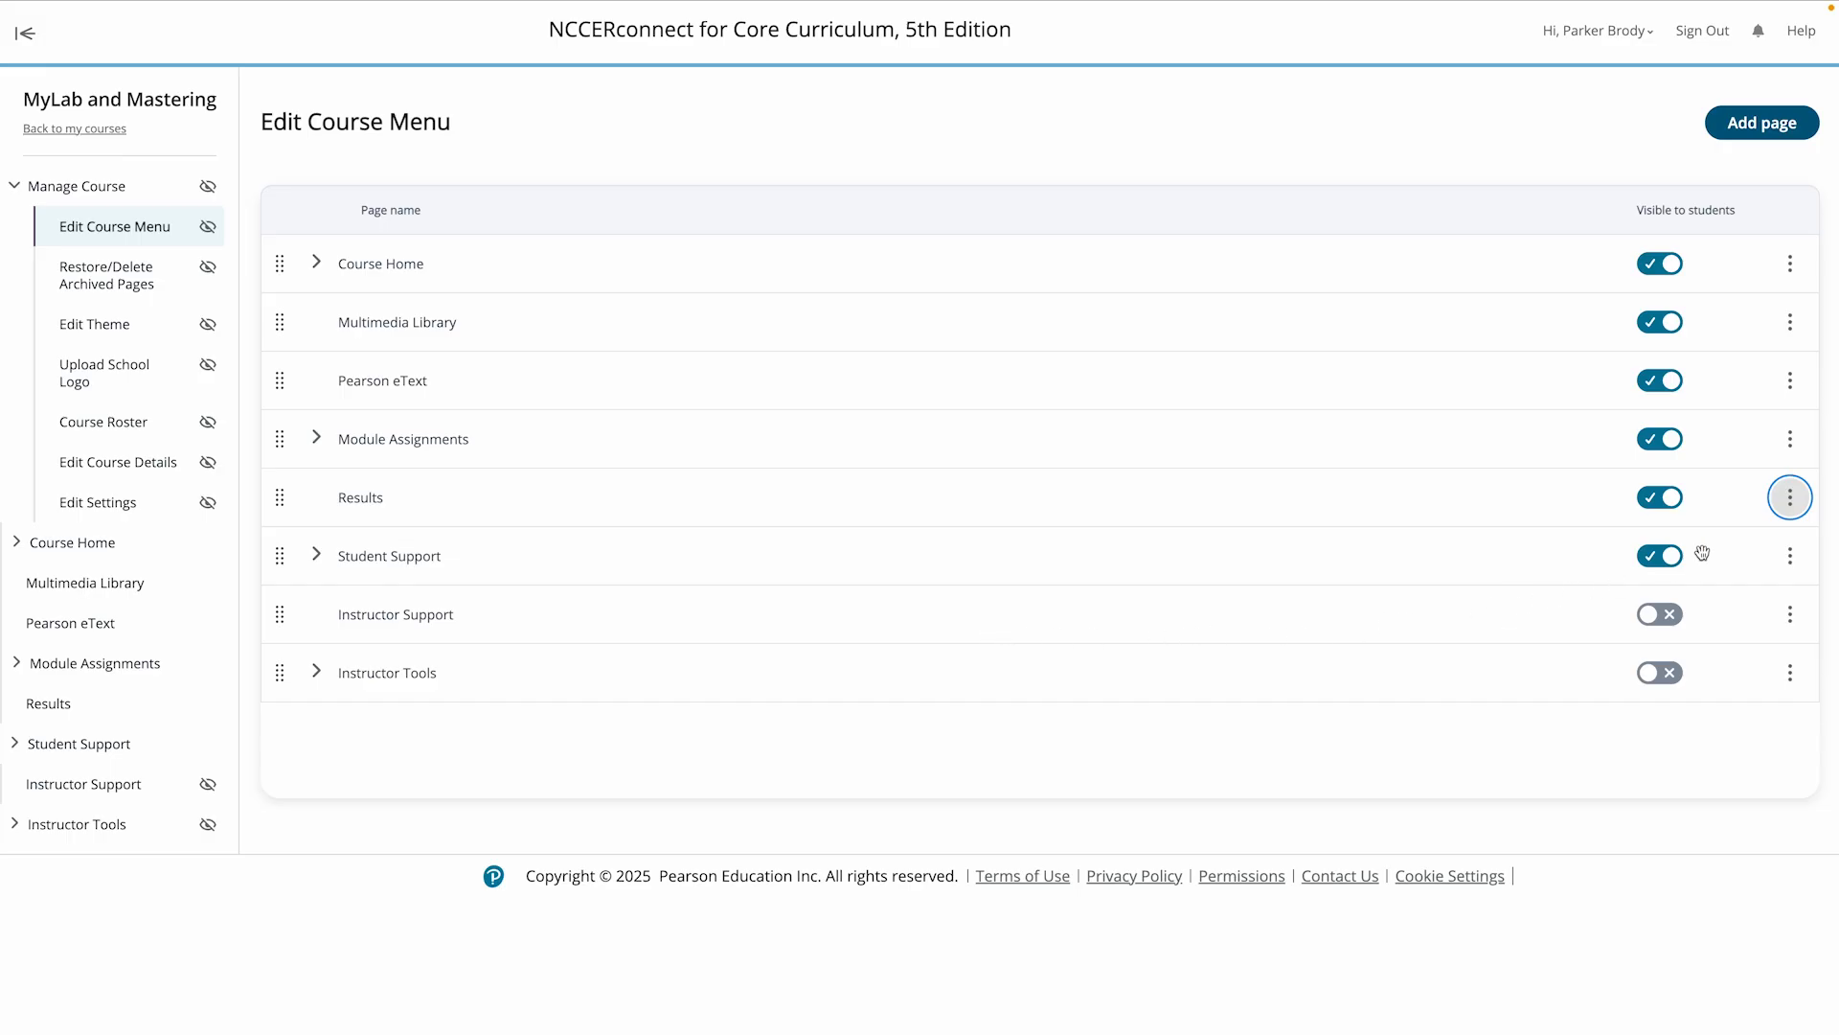
Check the options available for the Results page and view the child pages under Course Home
click(1789, 498)
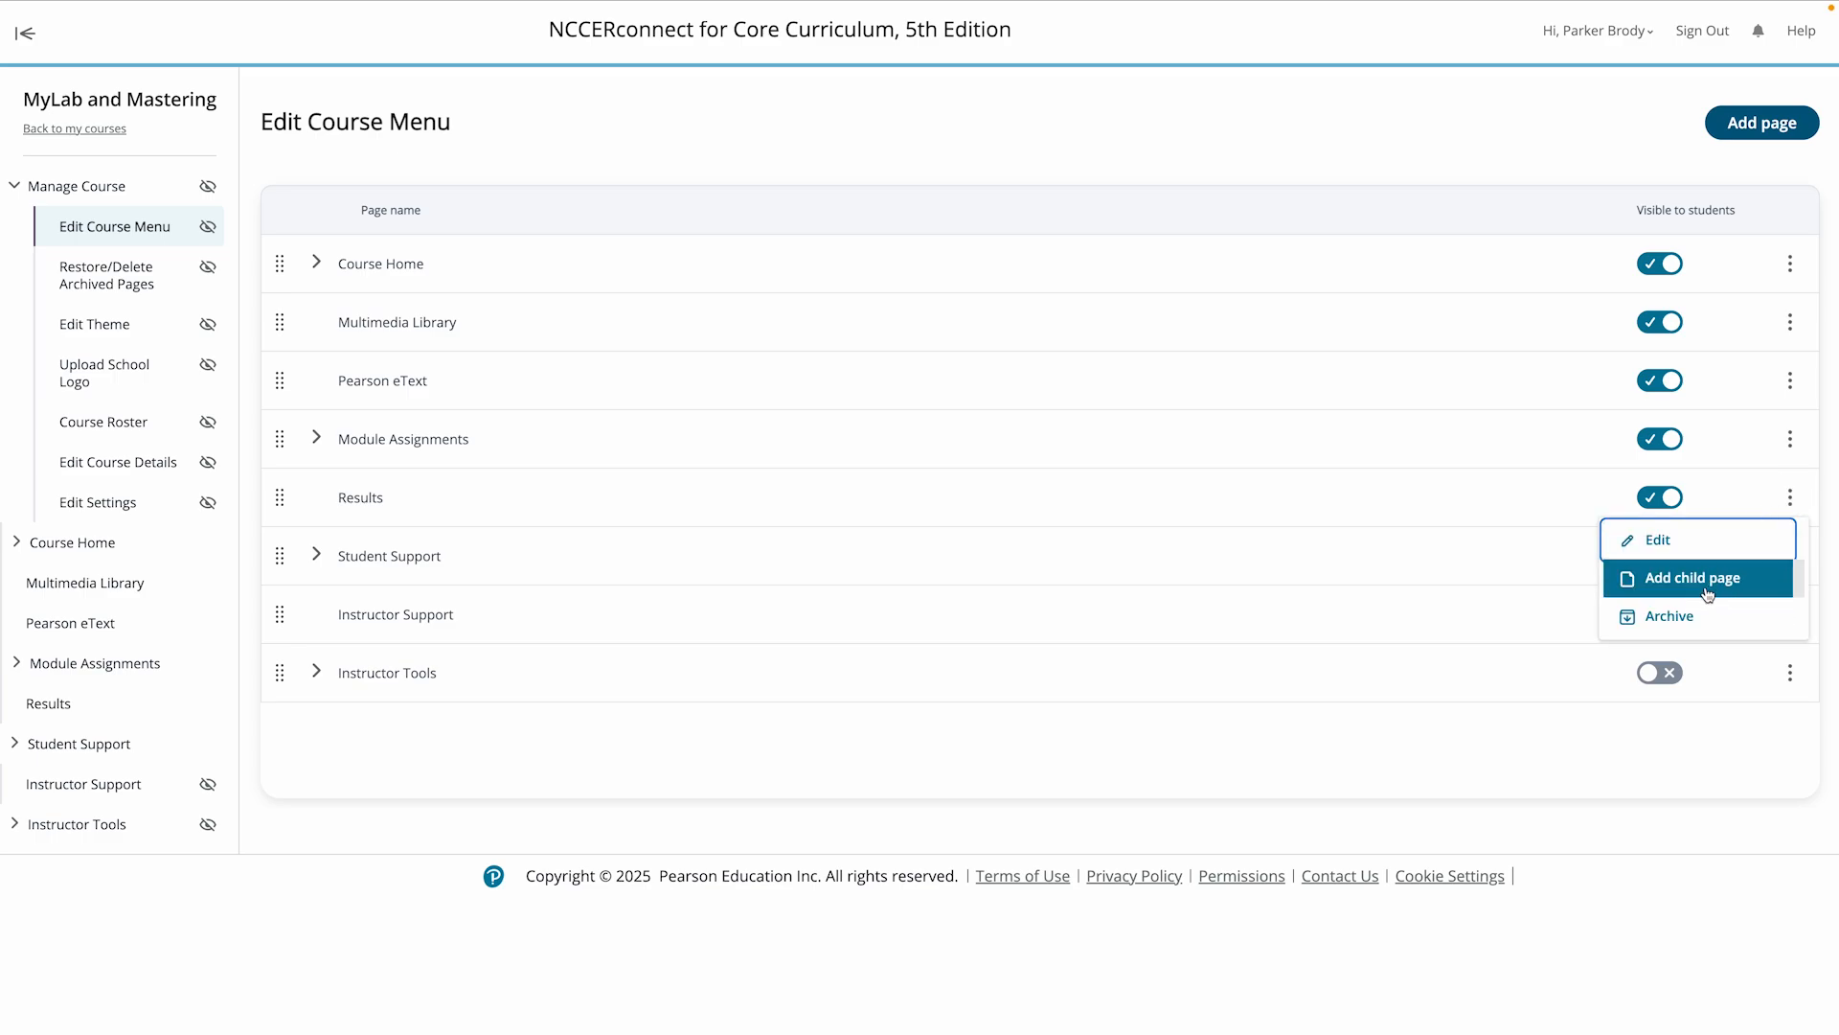
click(367, 295)
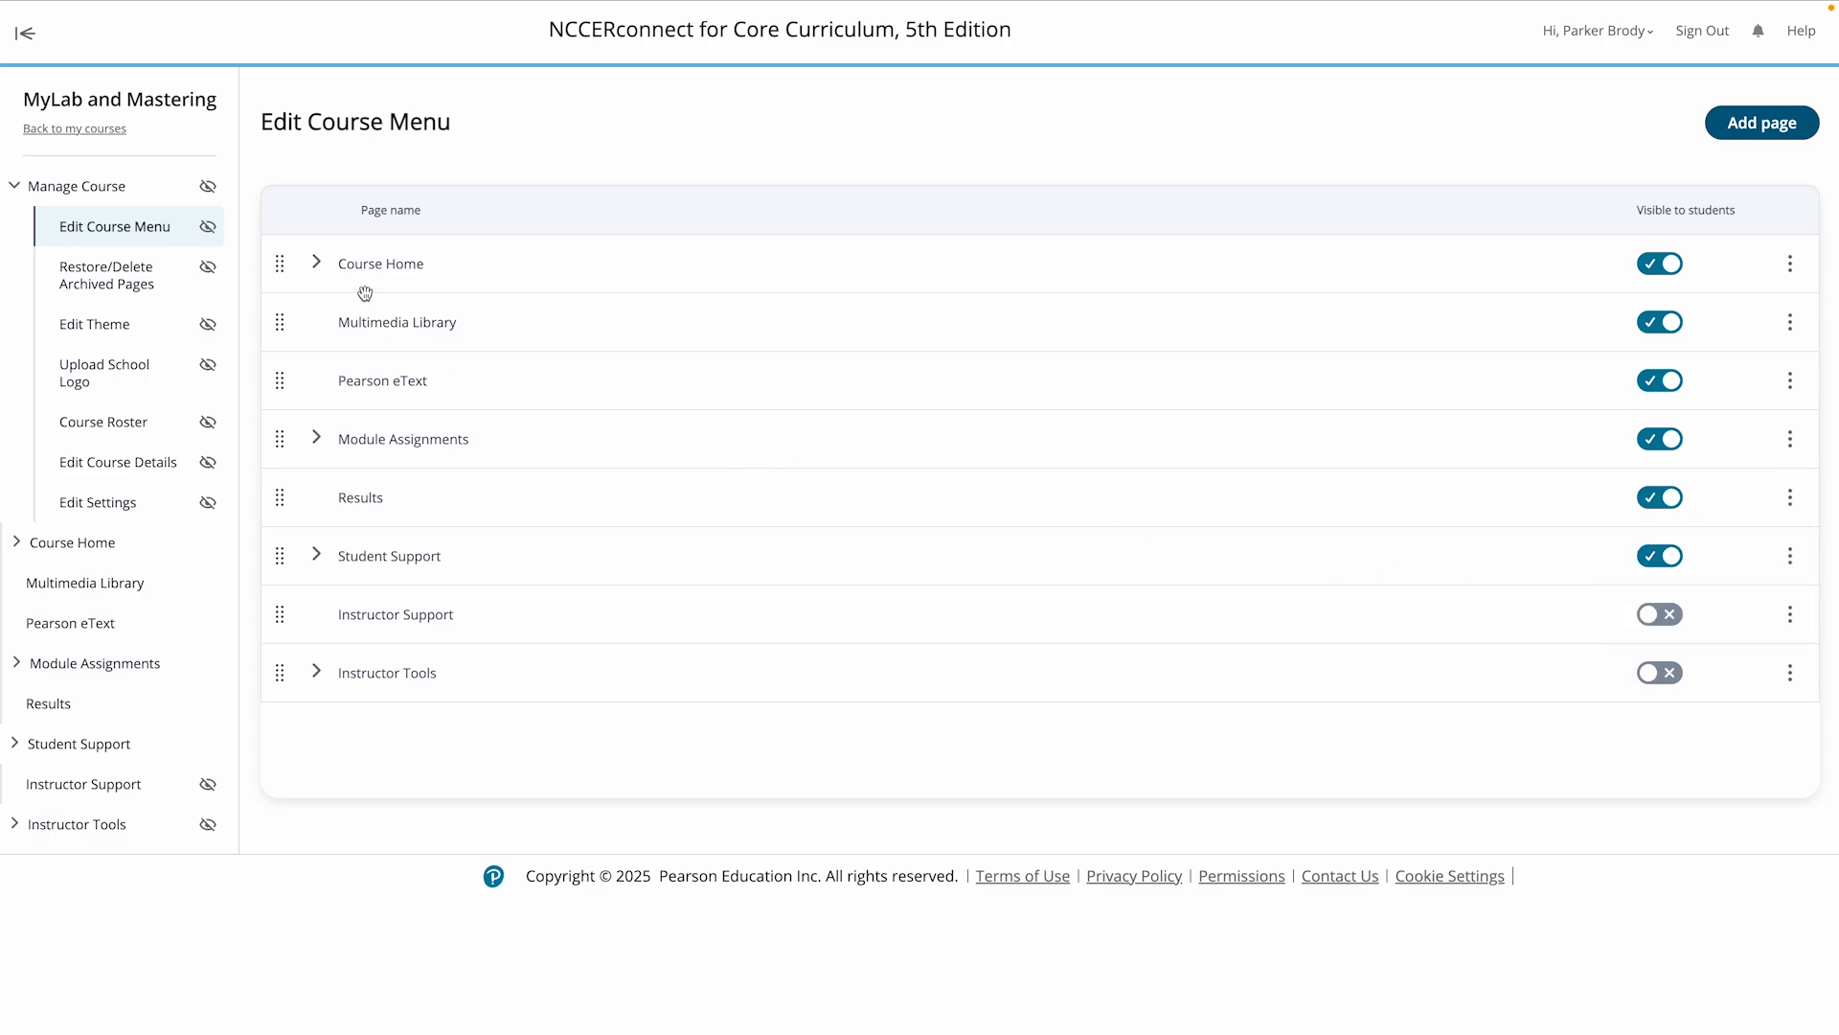
click(316, 261)
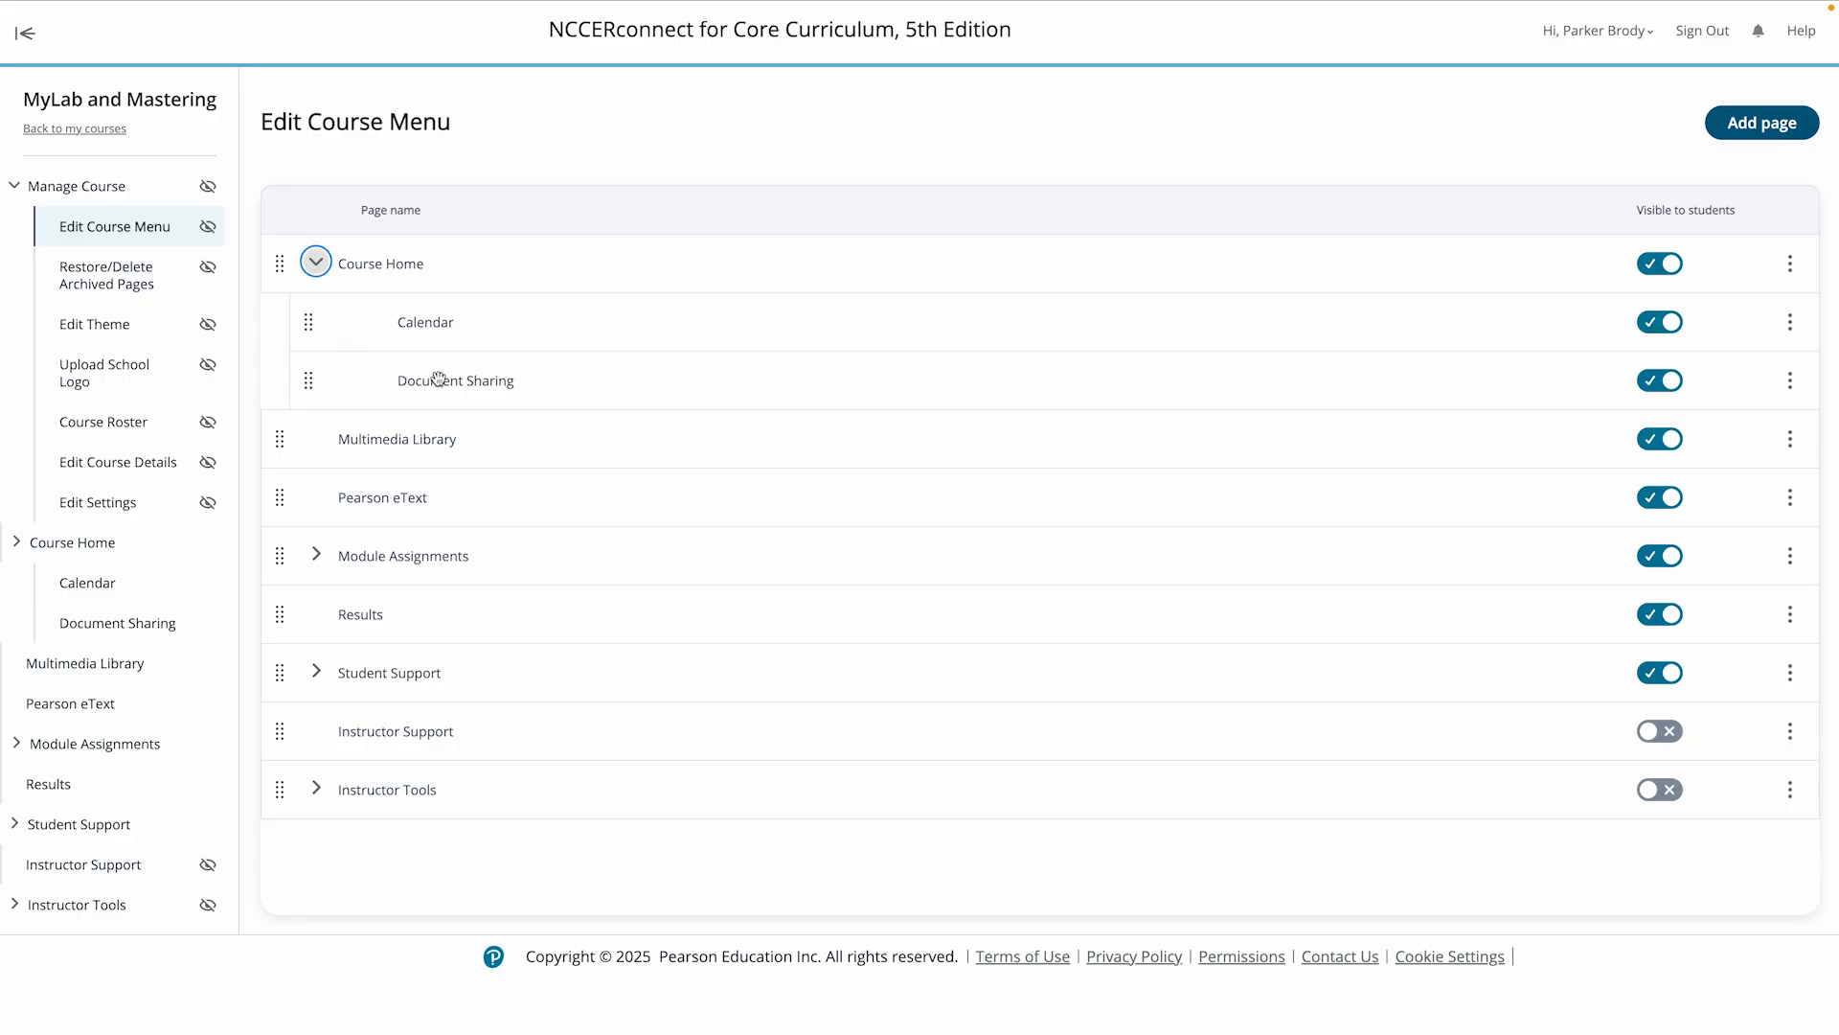
click(316, 261)
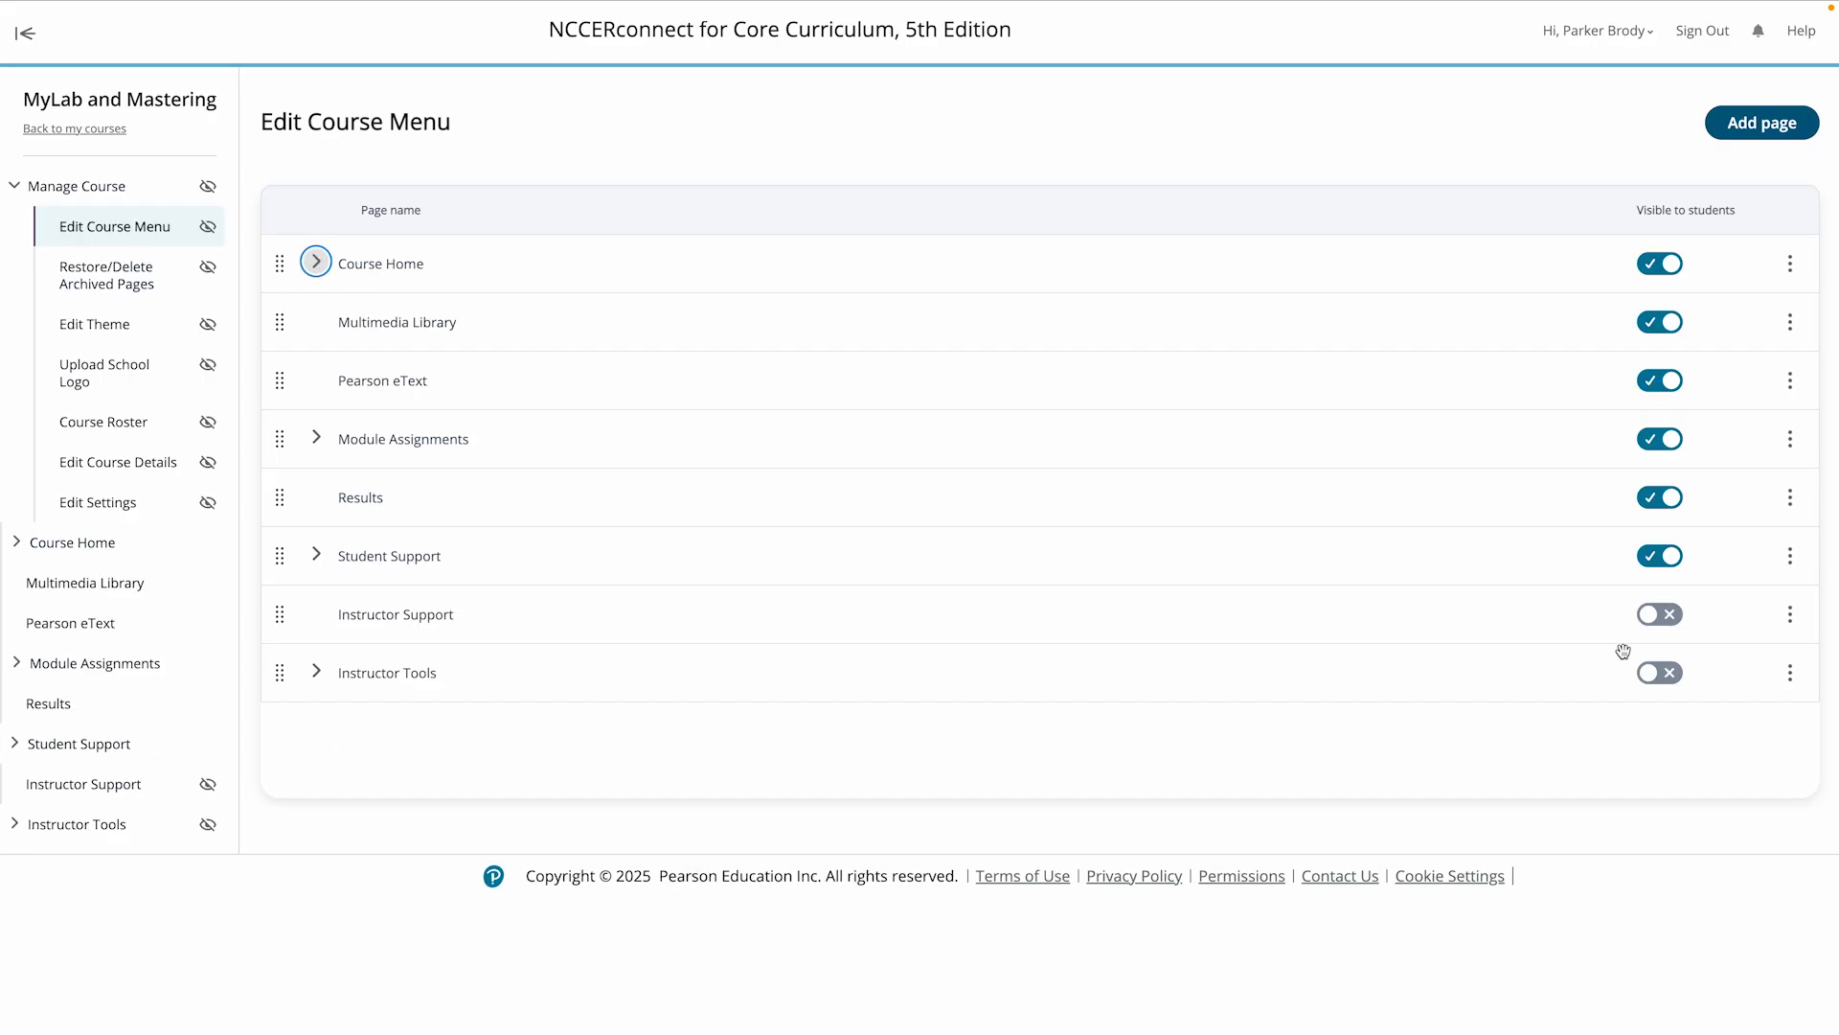
Make the Instructor Support page visible to students and archive it
click(1671, 618)
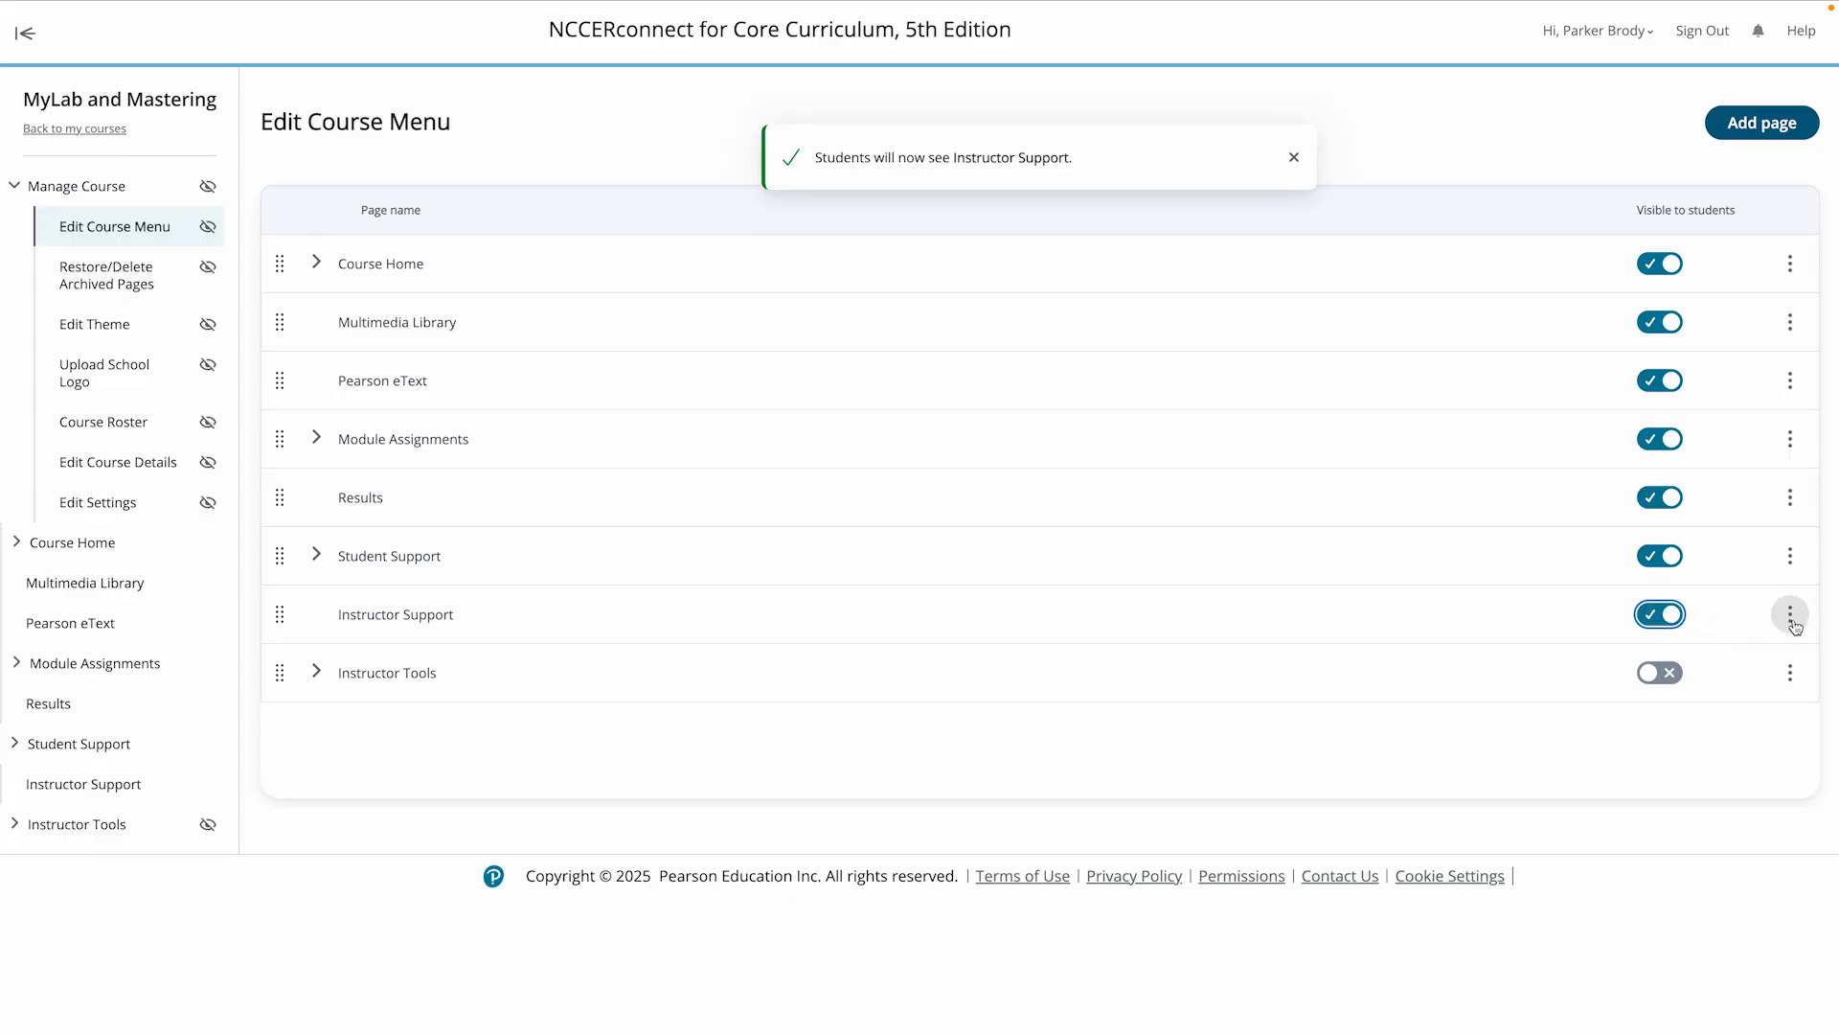
click(1790, 616)
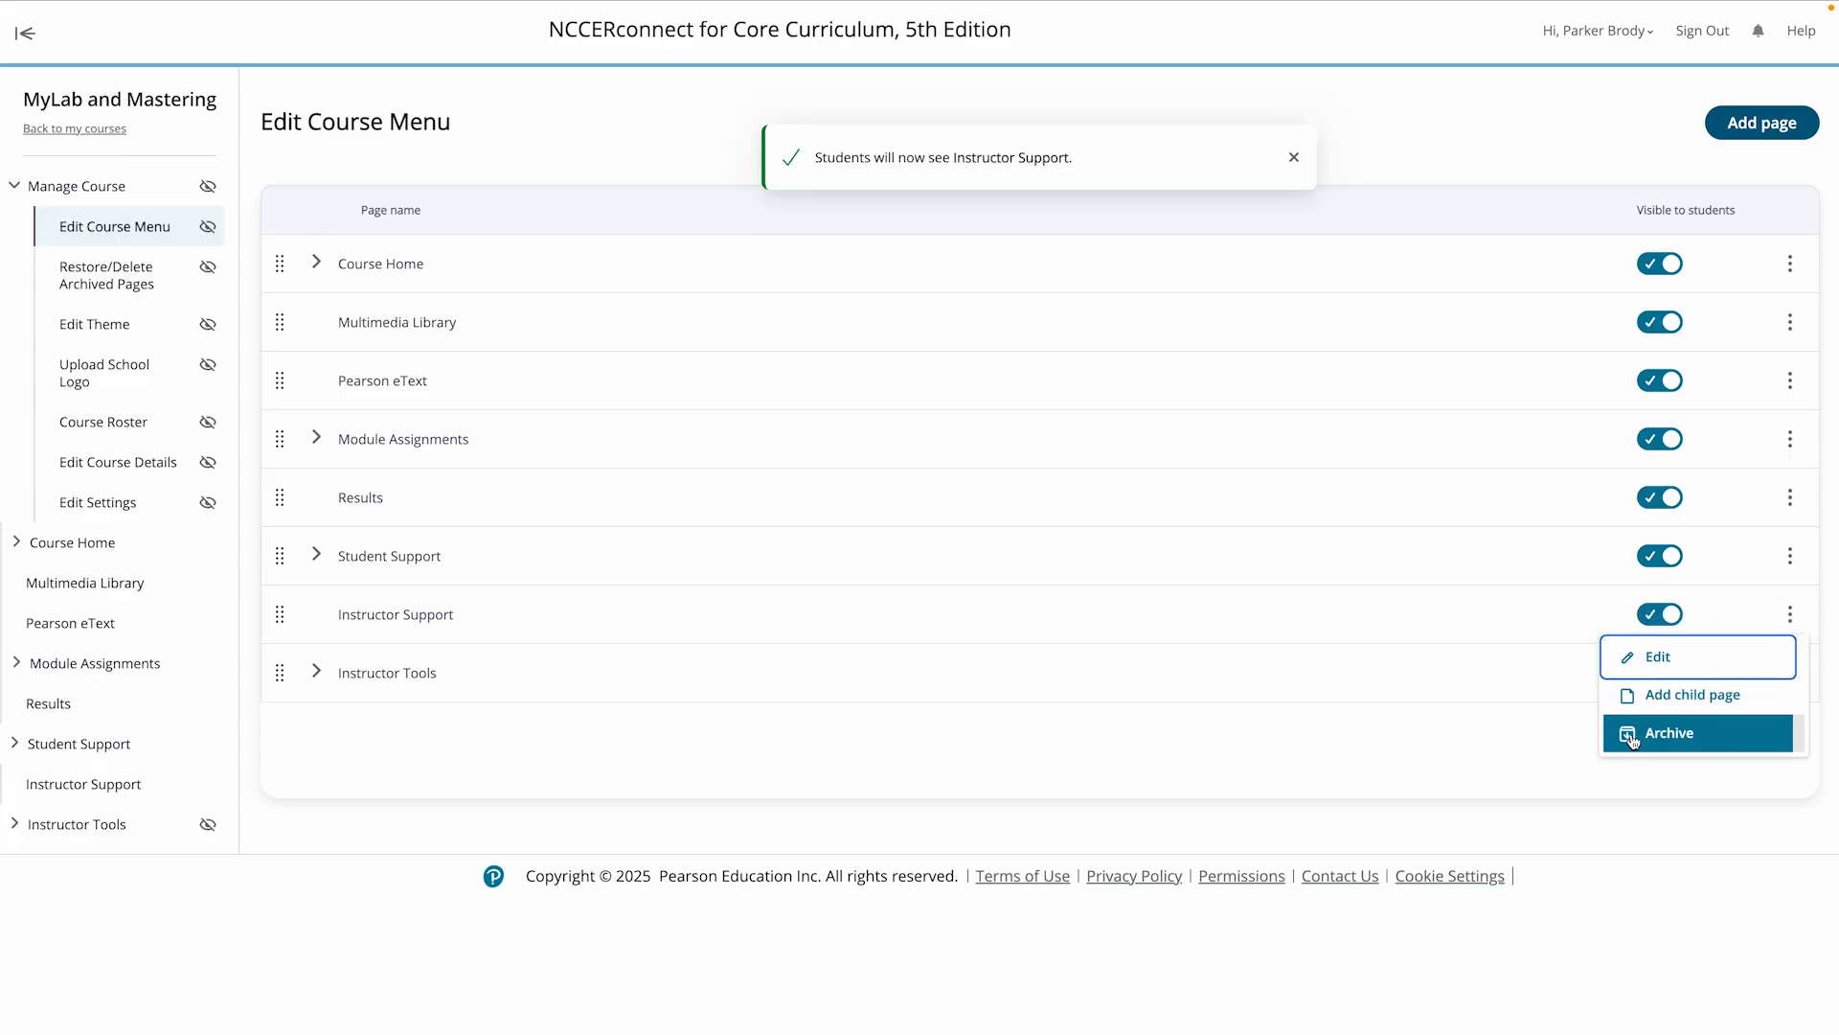
click(1702, 738)
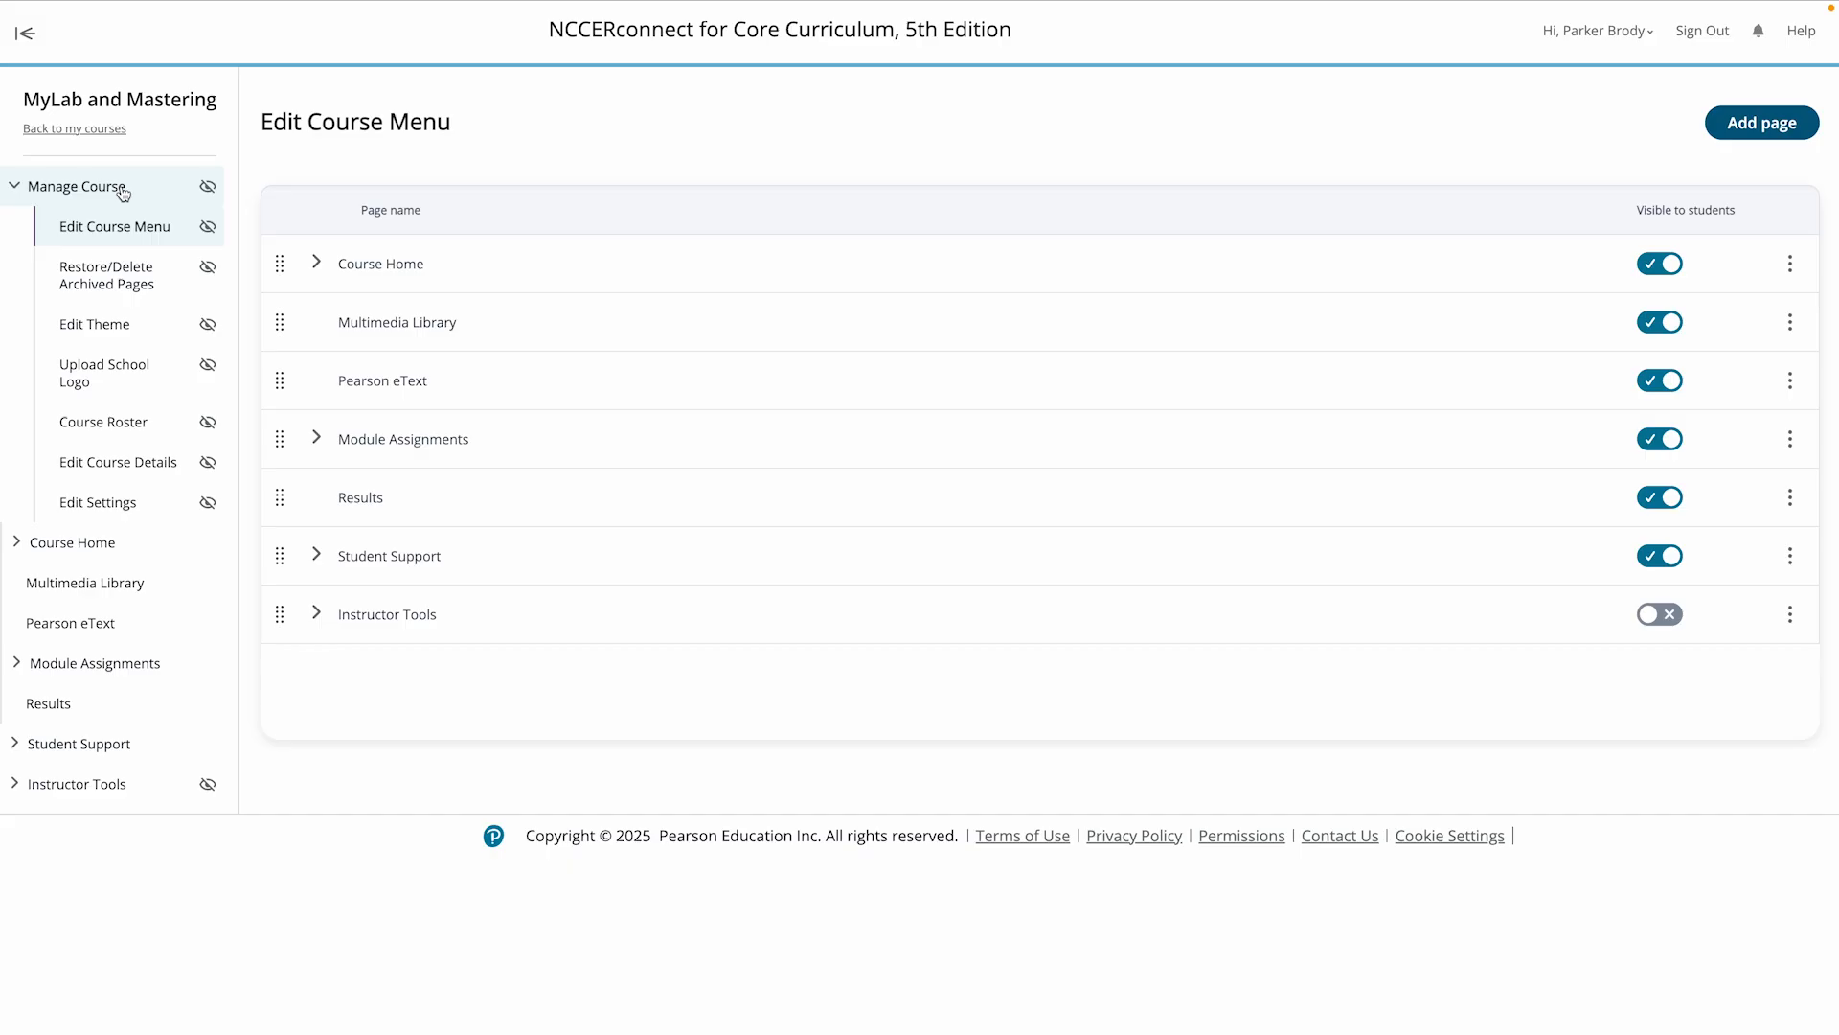
Restore the Instructor Support page from the archived pages
click(121, 286)
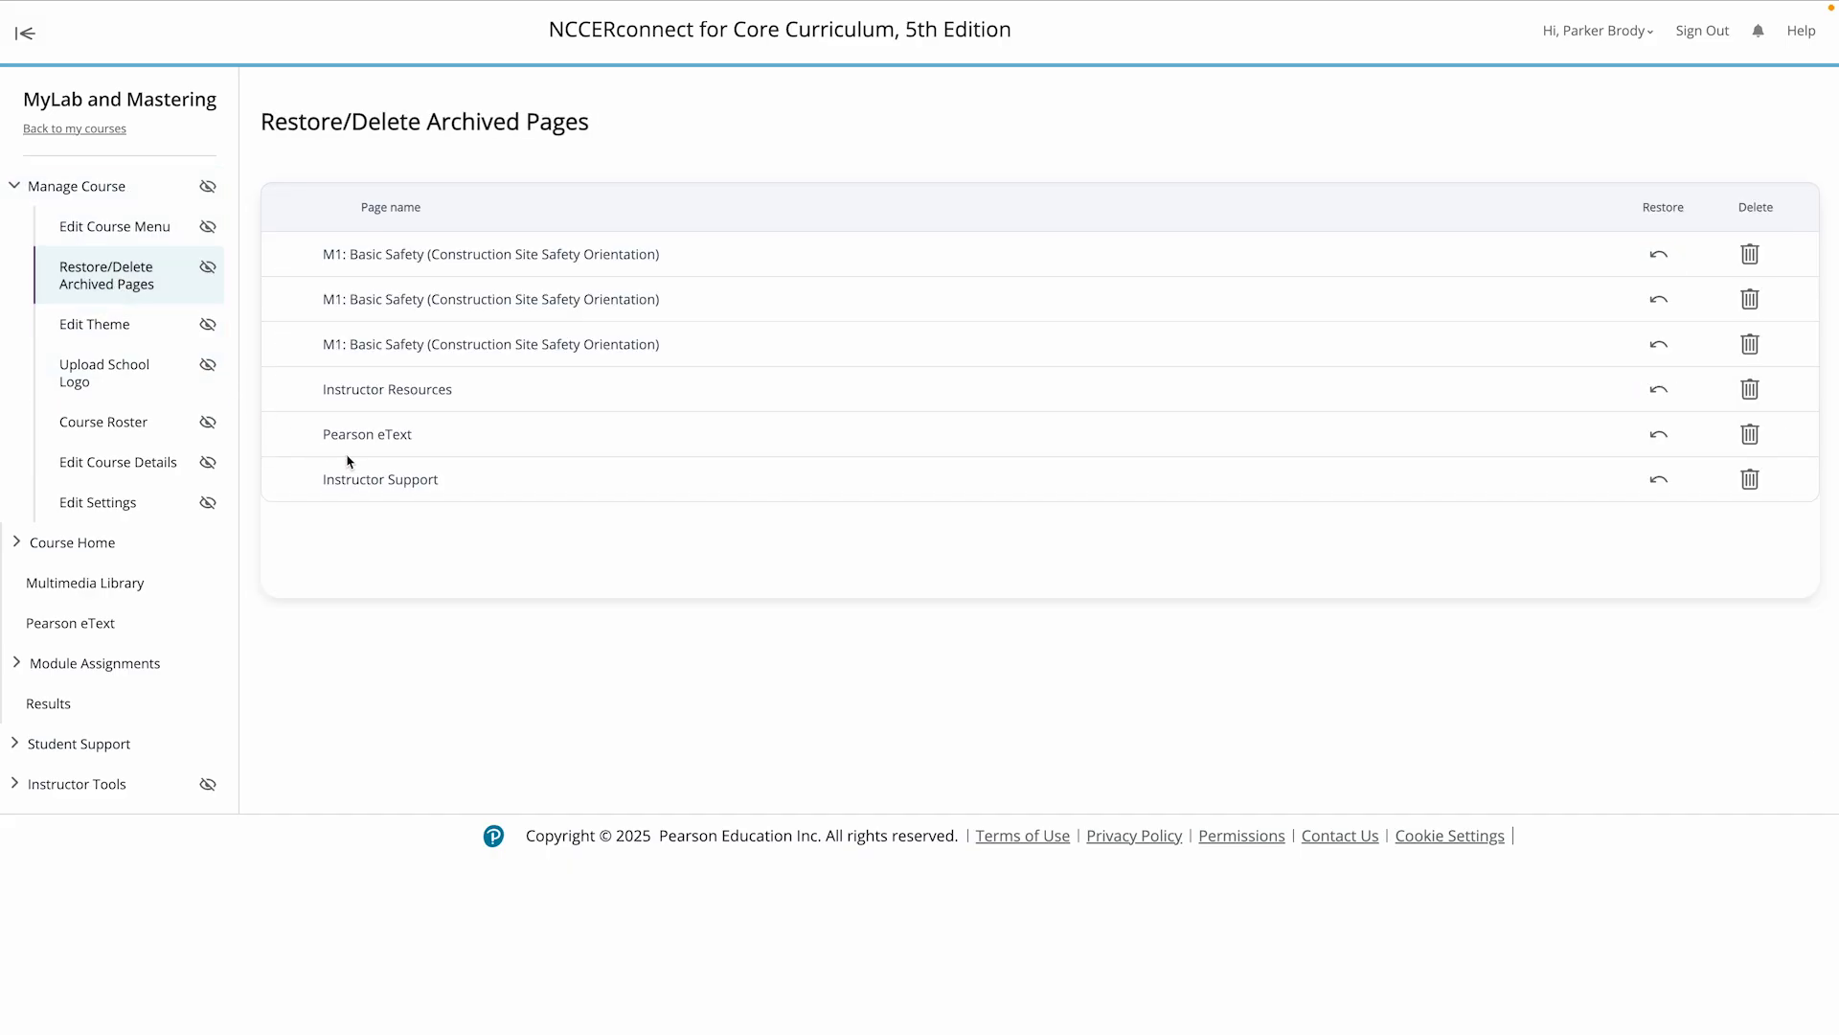
click(1660, 479)
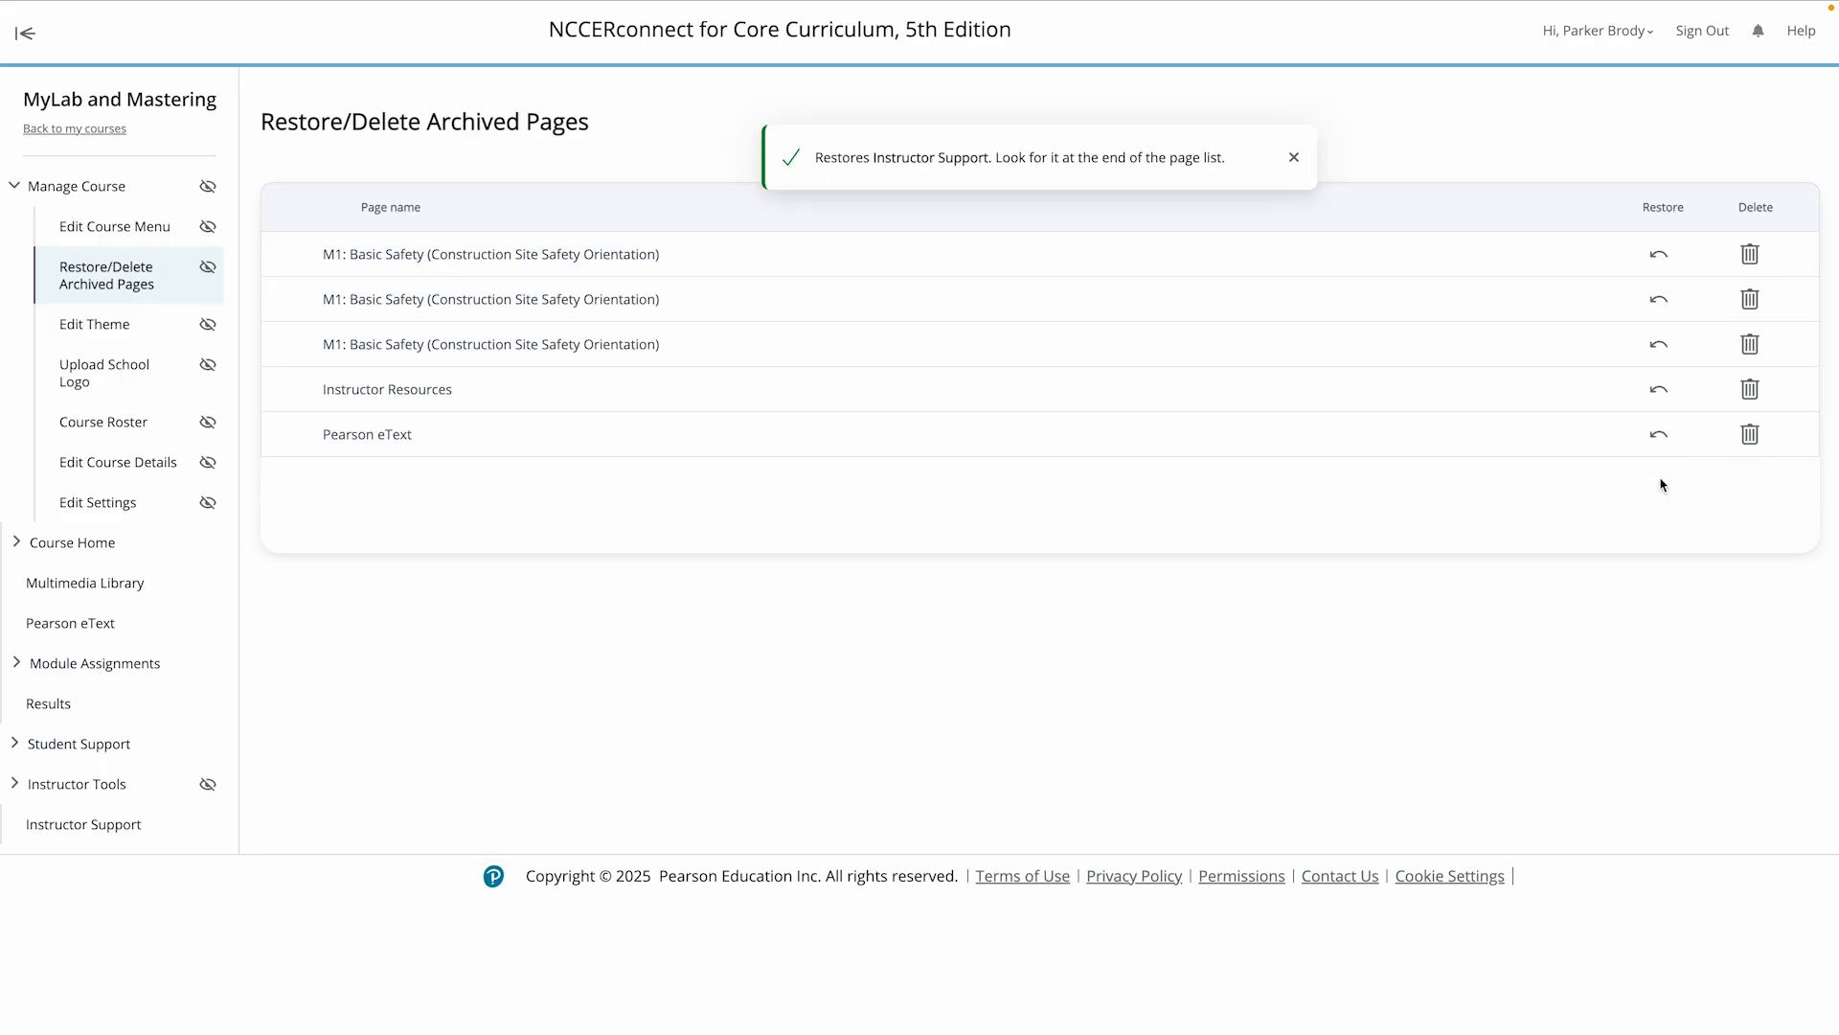
Return to the course menu editor and start a new page named "Module One Video"
click(150, 239)
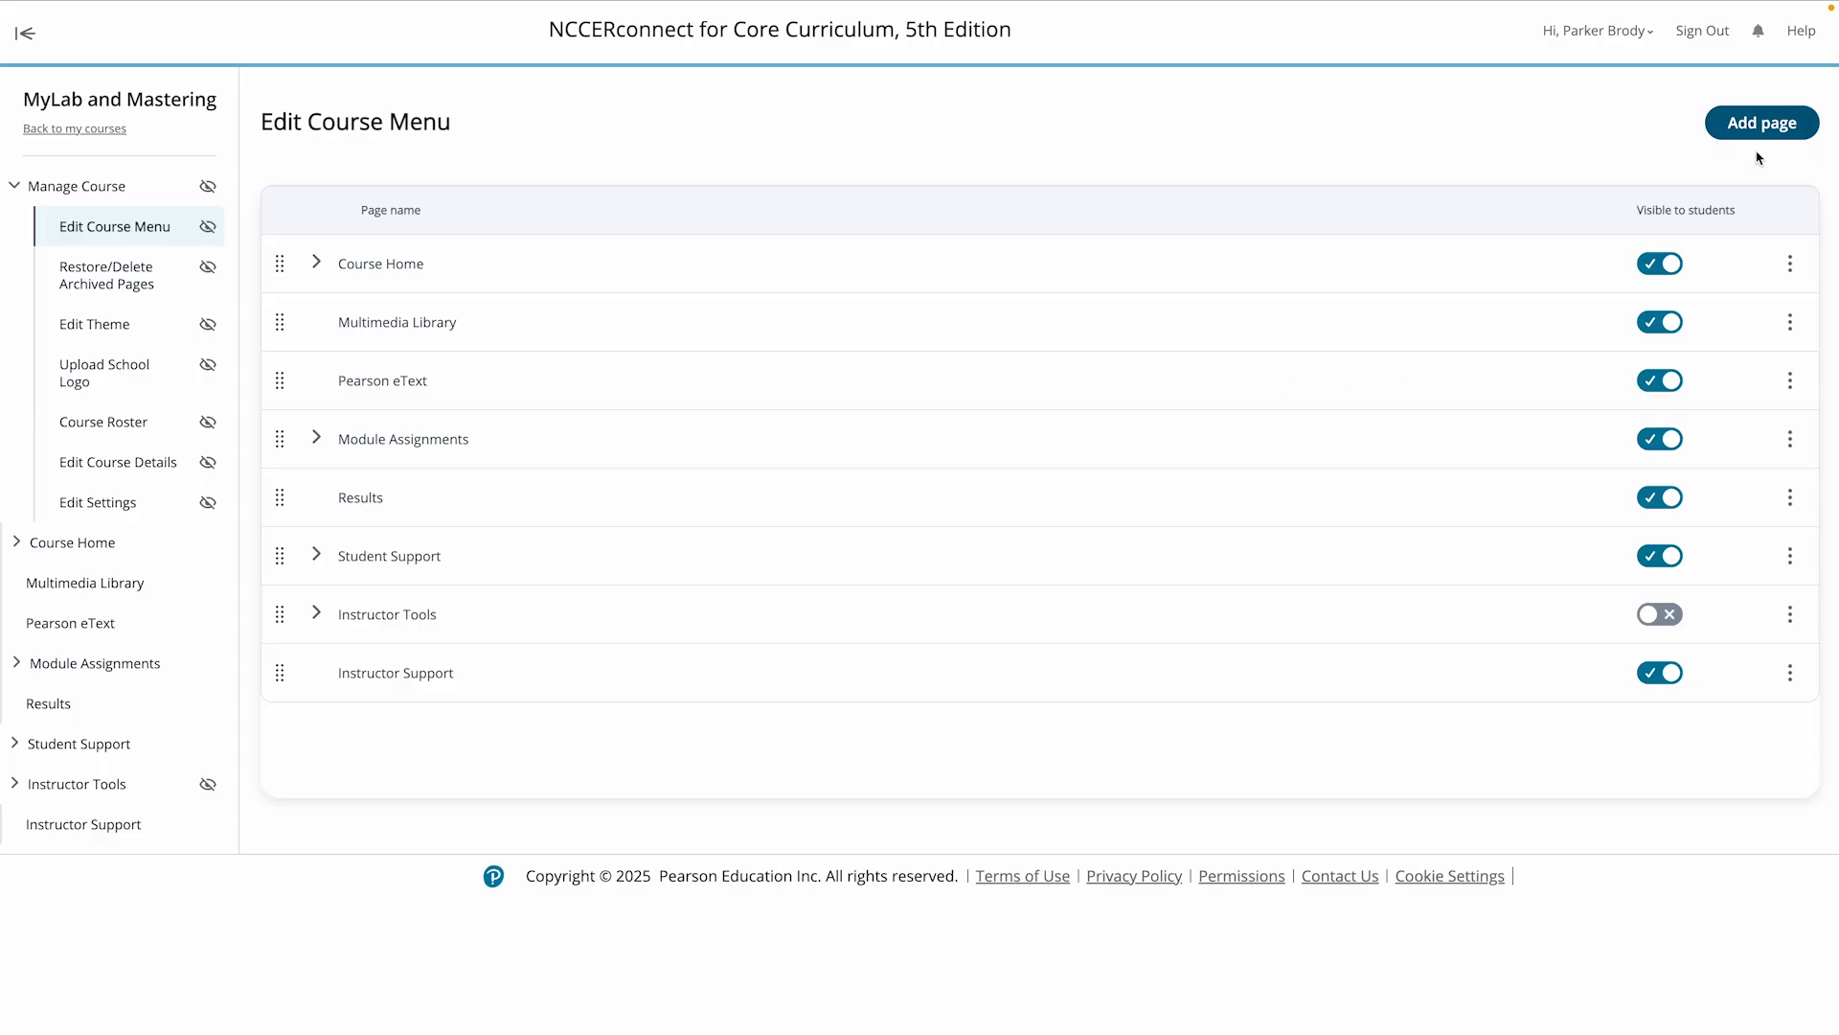
click(1788, 133)
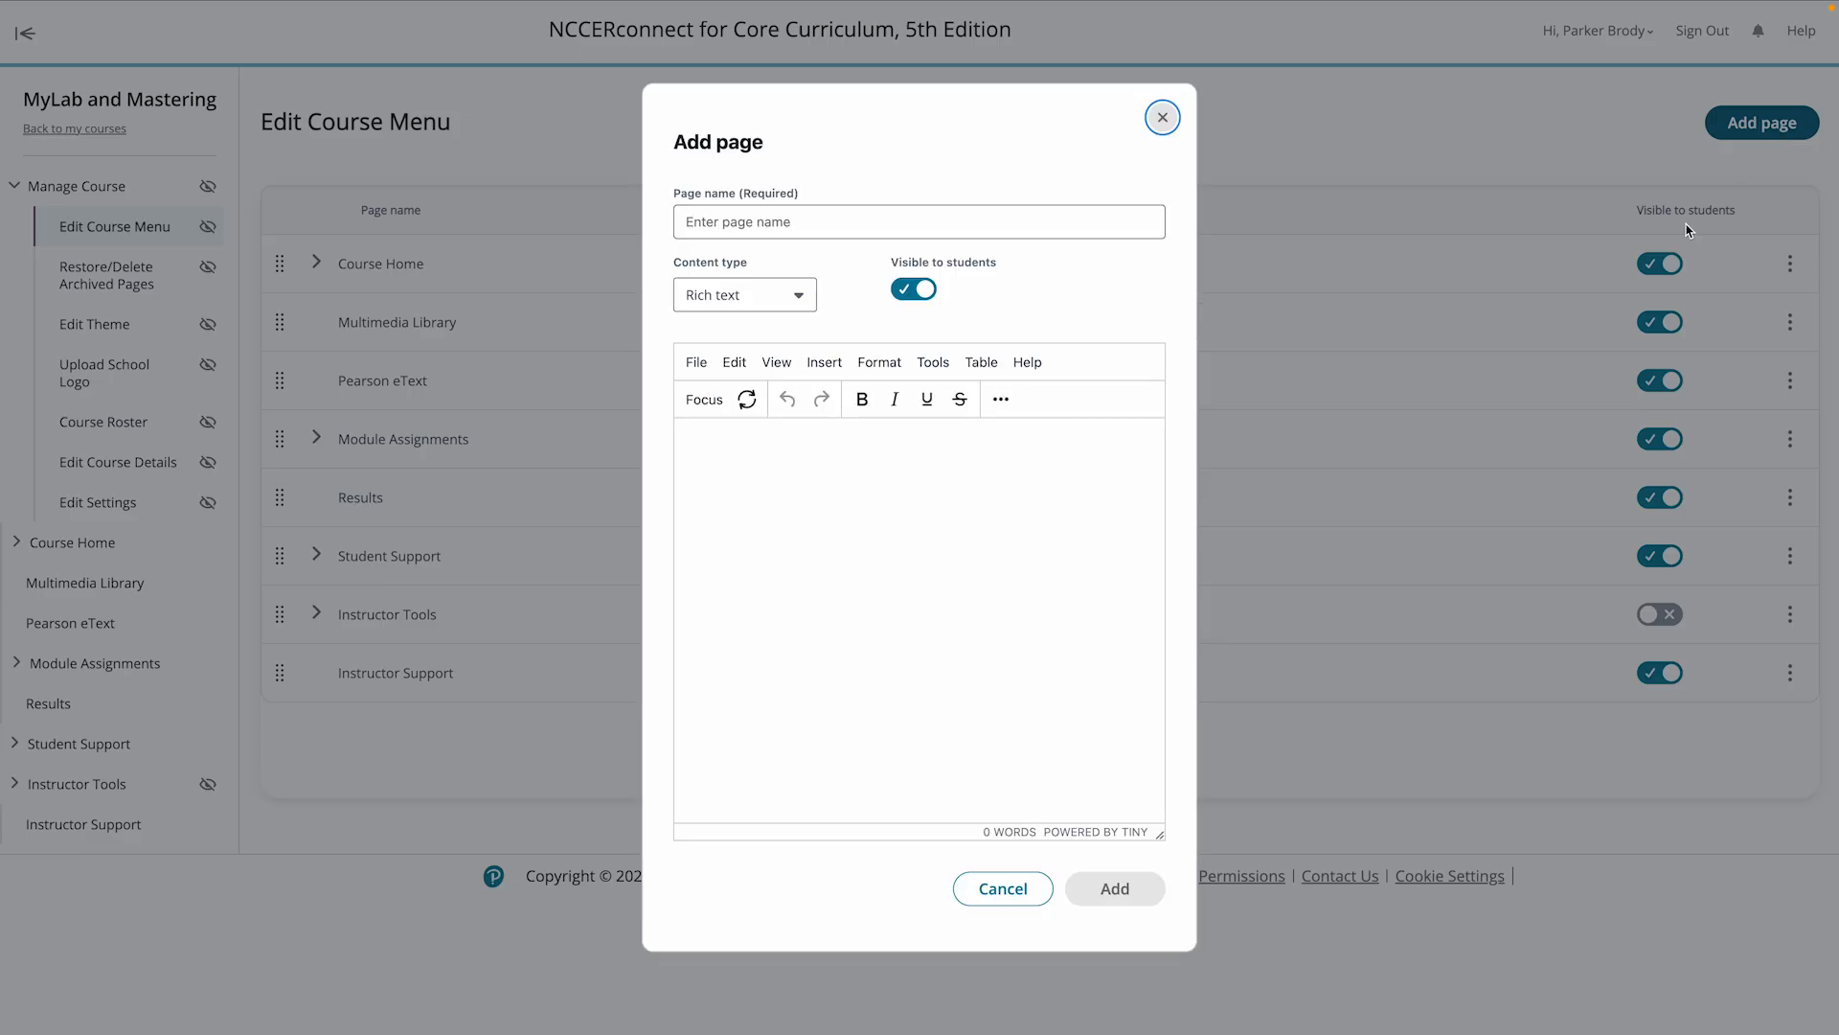
click(806, 218)
text(M)
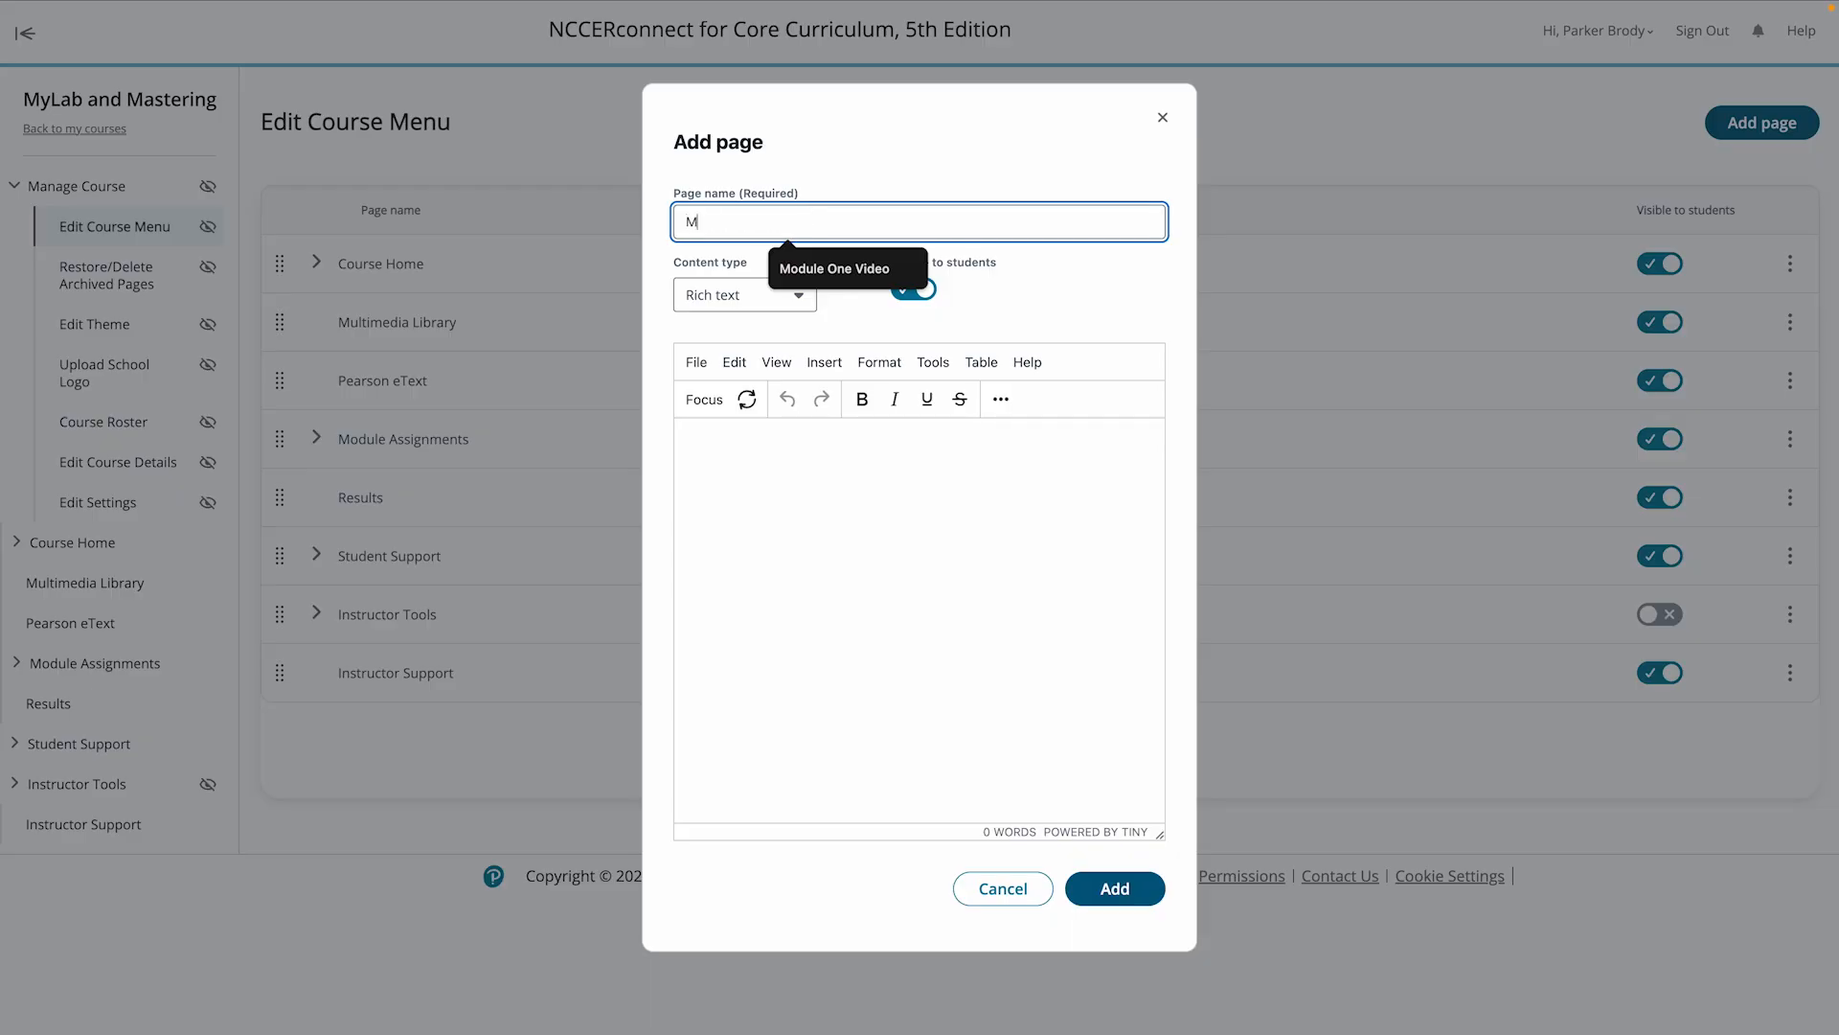
text(odule One Video)
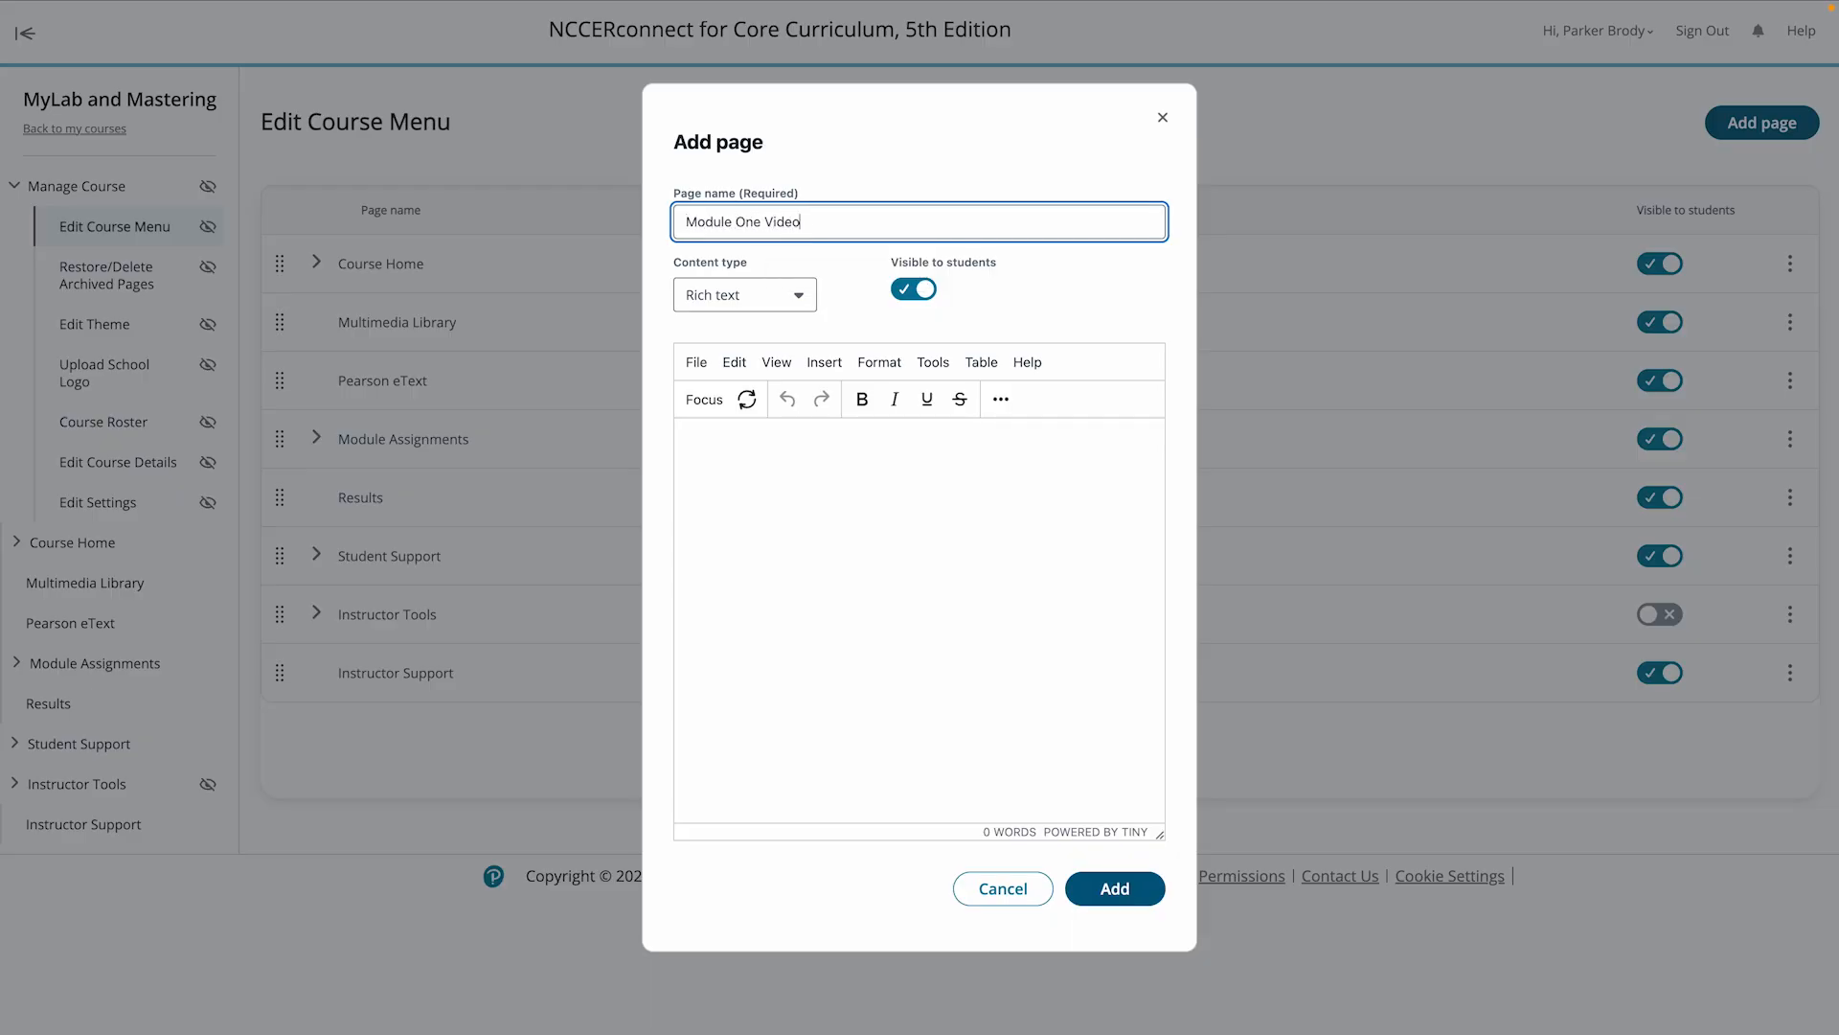
Try the Link and Document content types for the new page, and set it back to Rich text
click(800, 303)
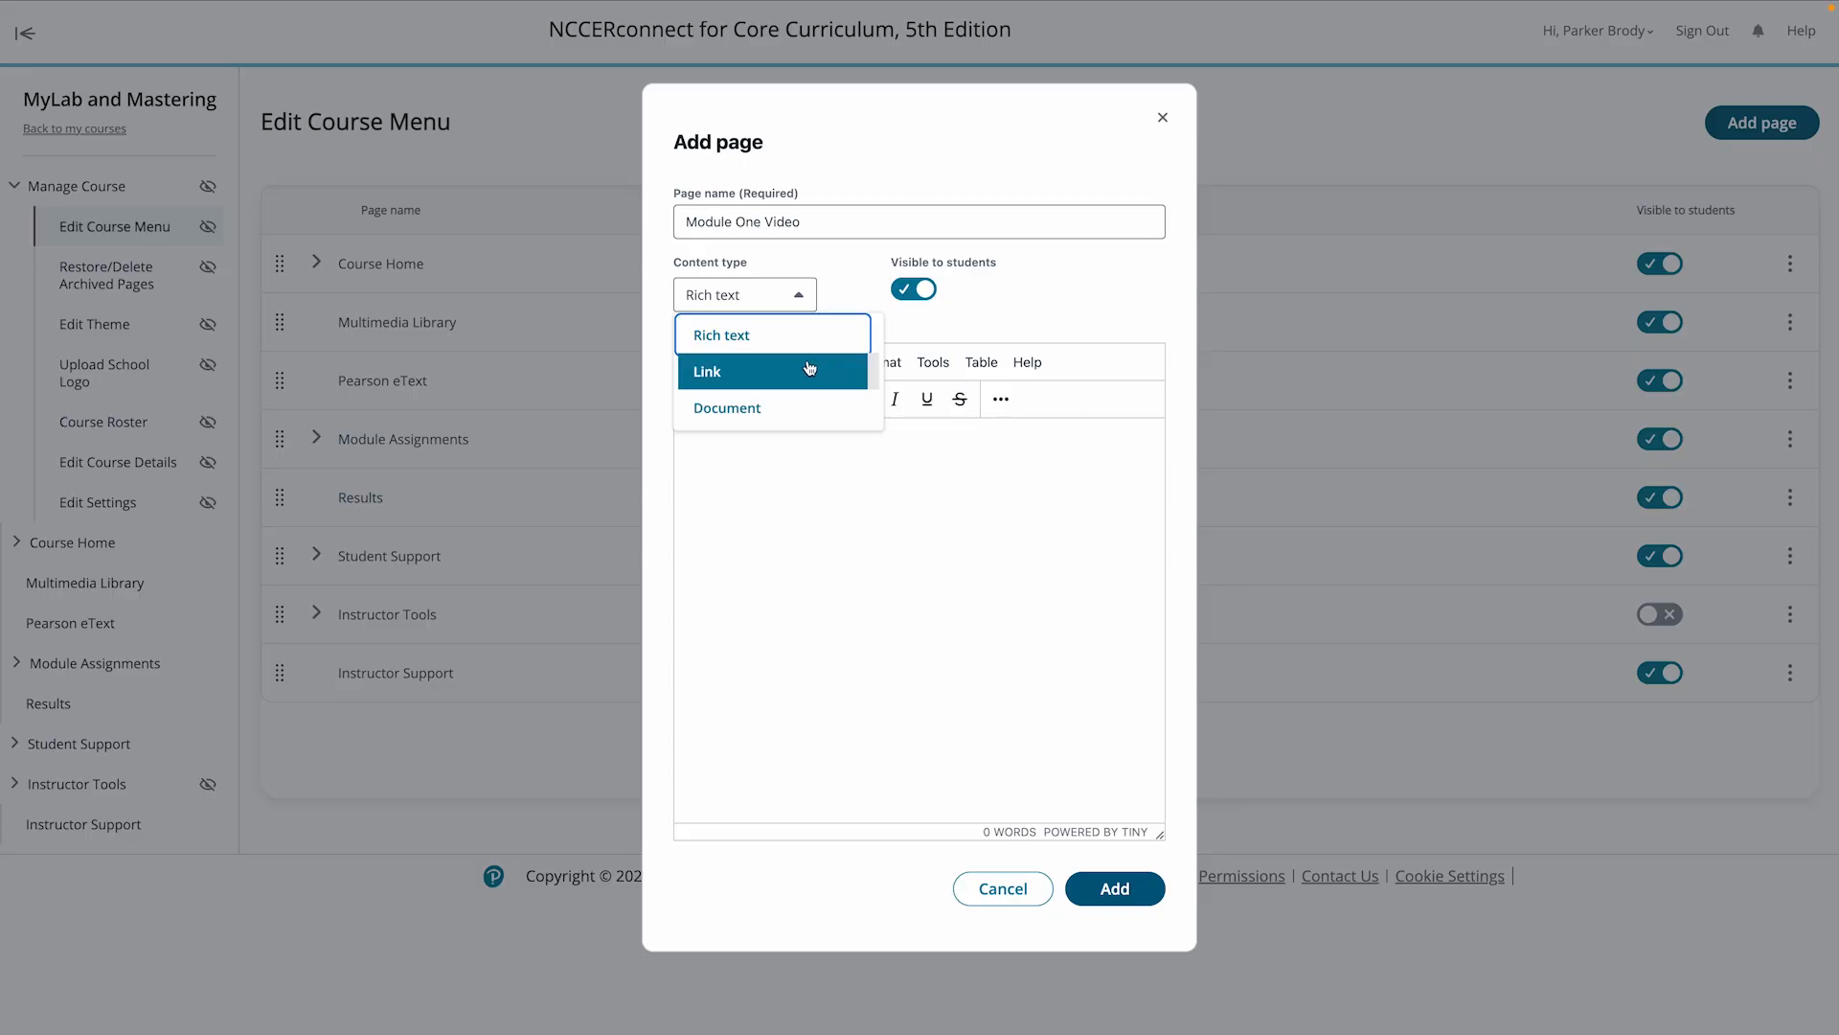
click(759, 375)
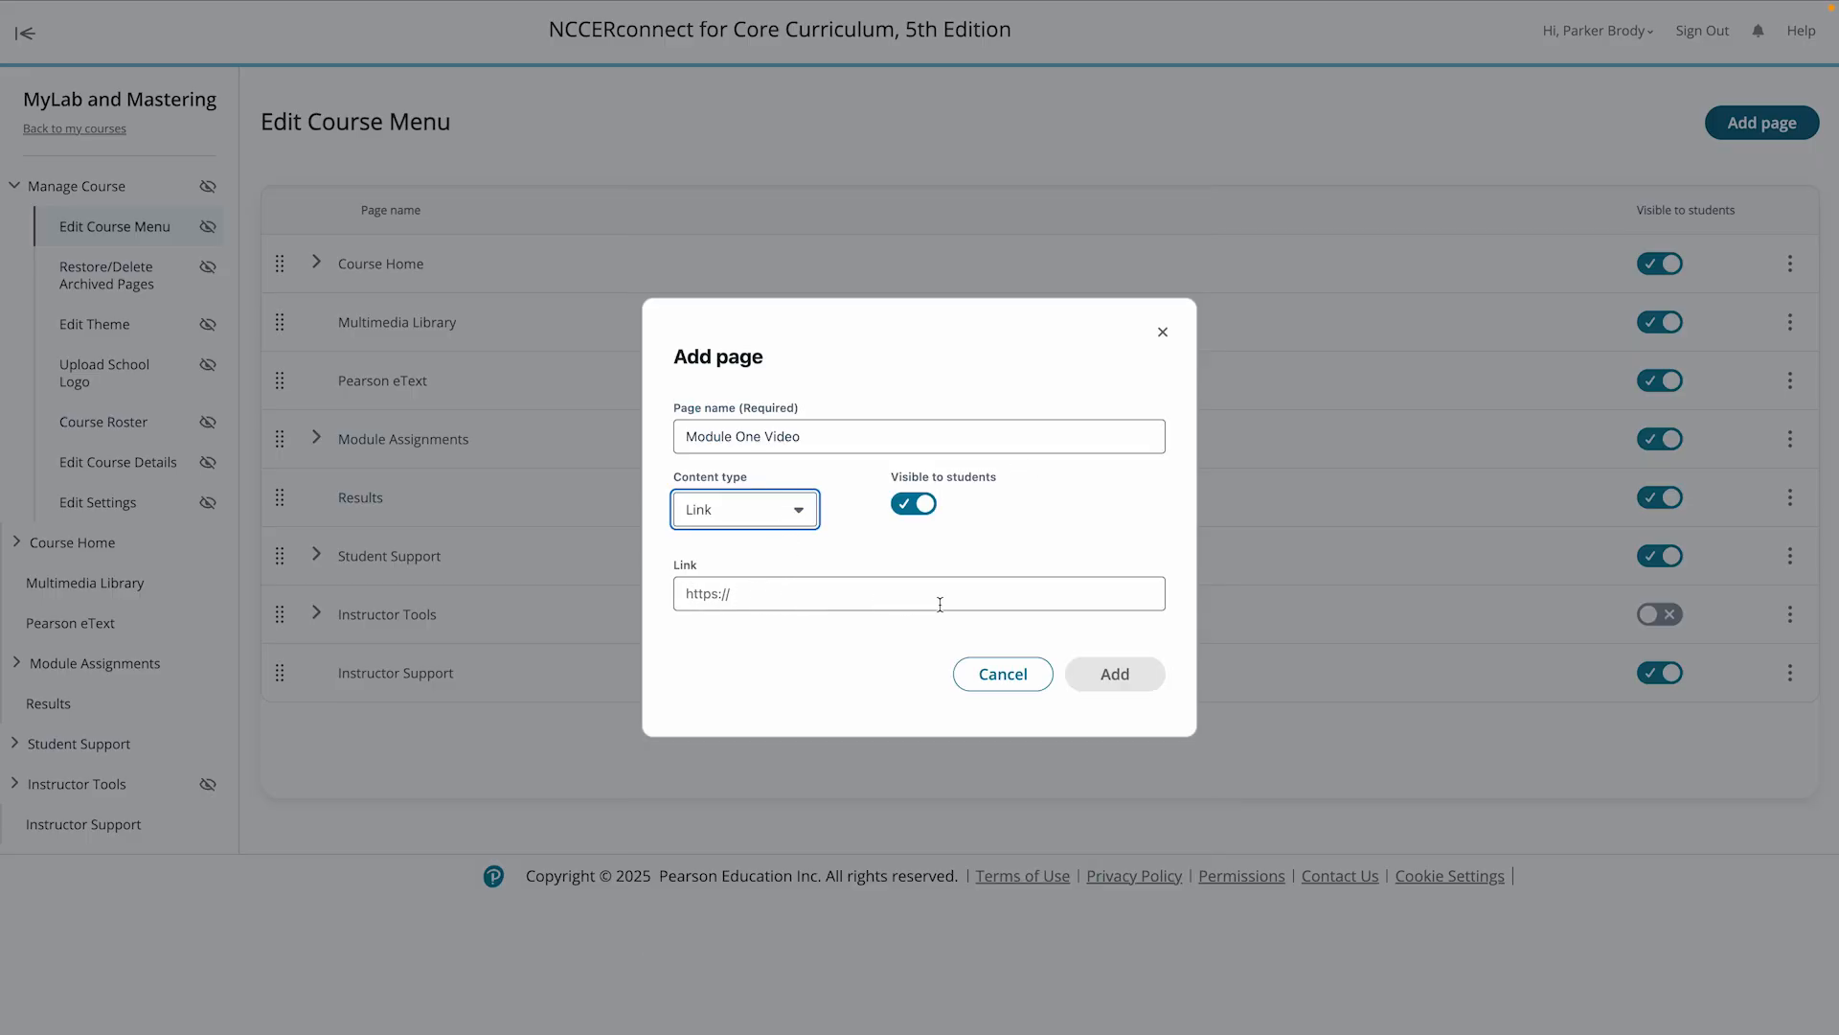
click(805, 510)
click(810, 622)
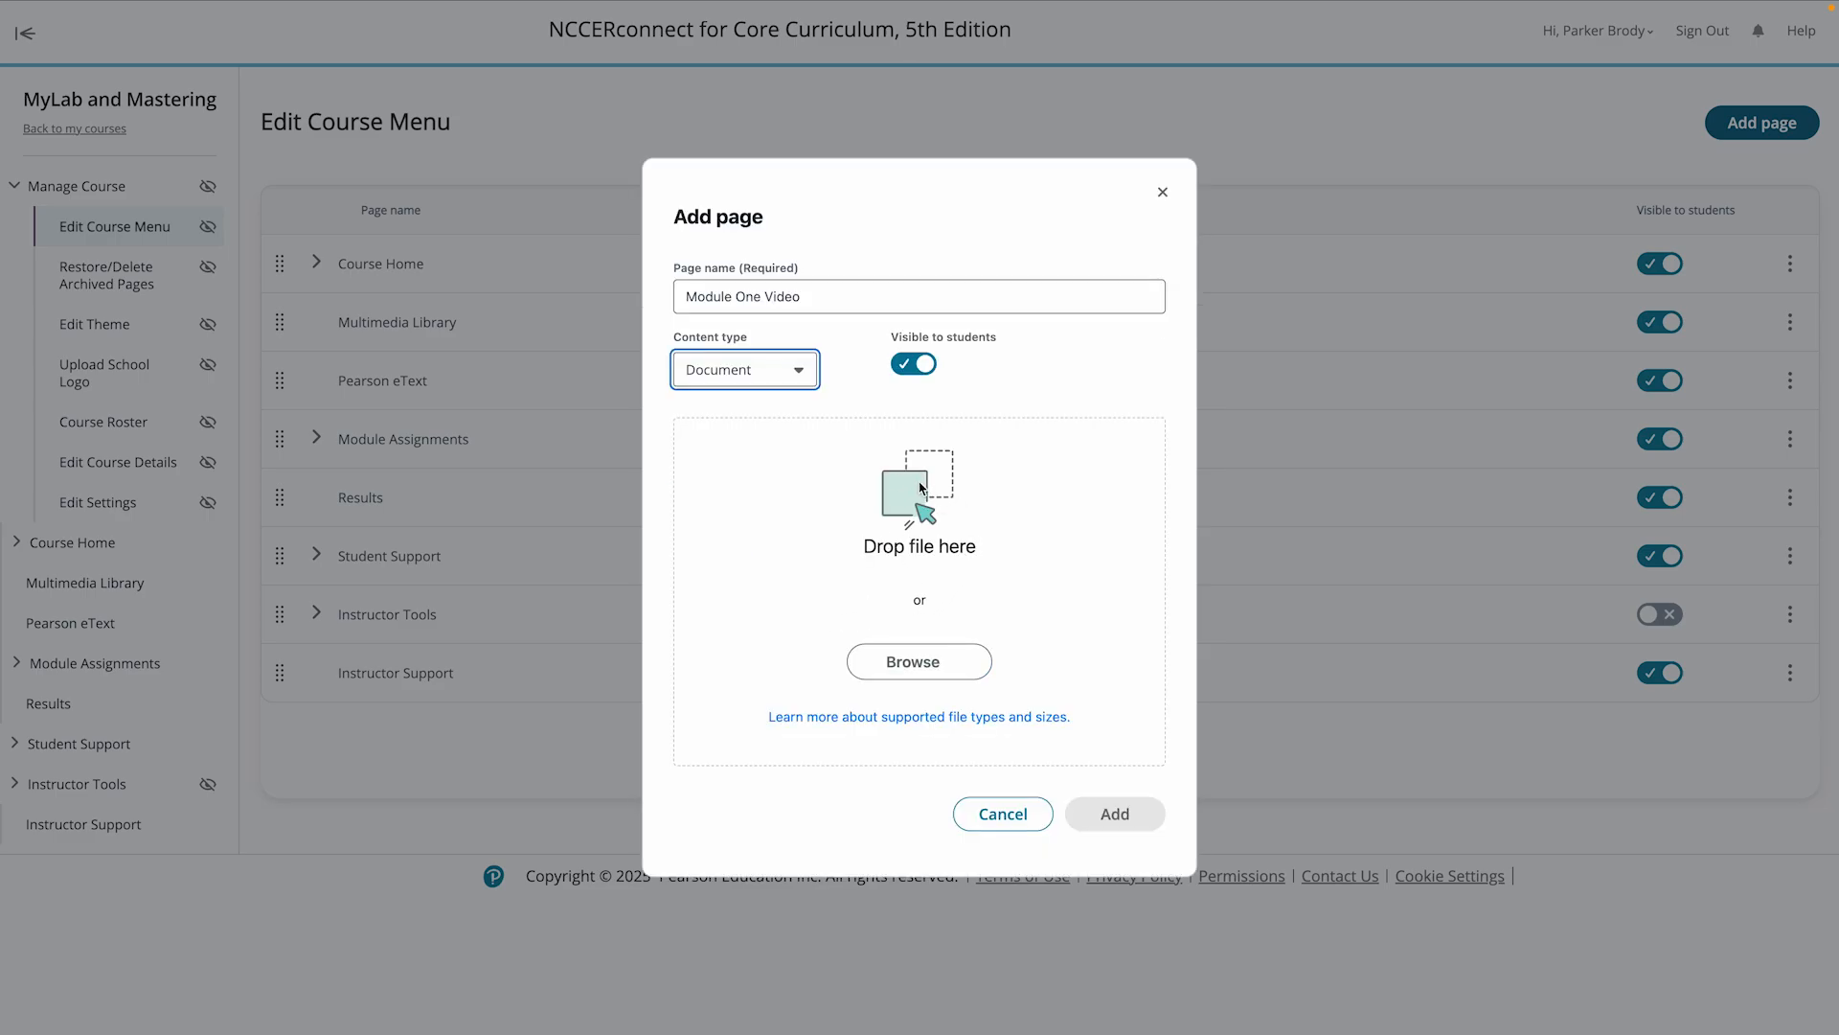
click(806, 370)
click(820, 414)
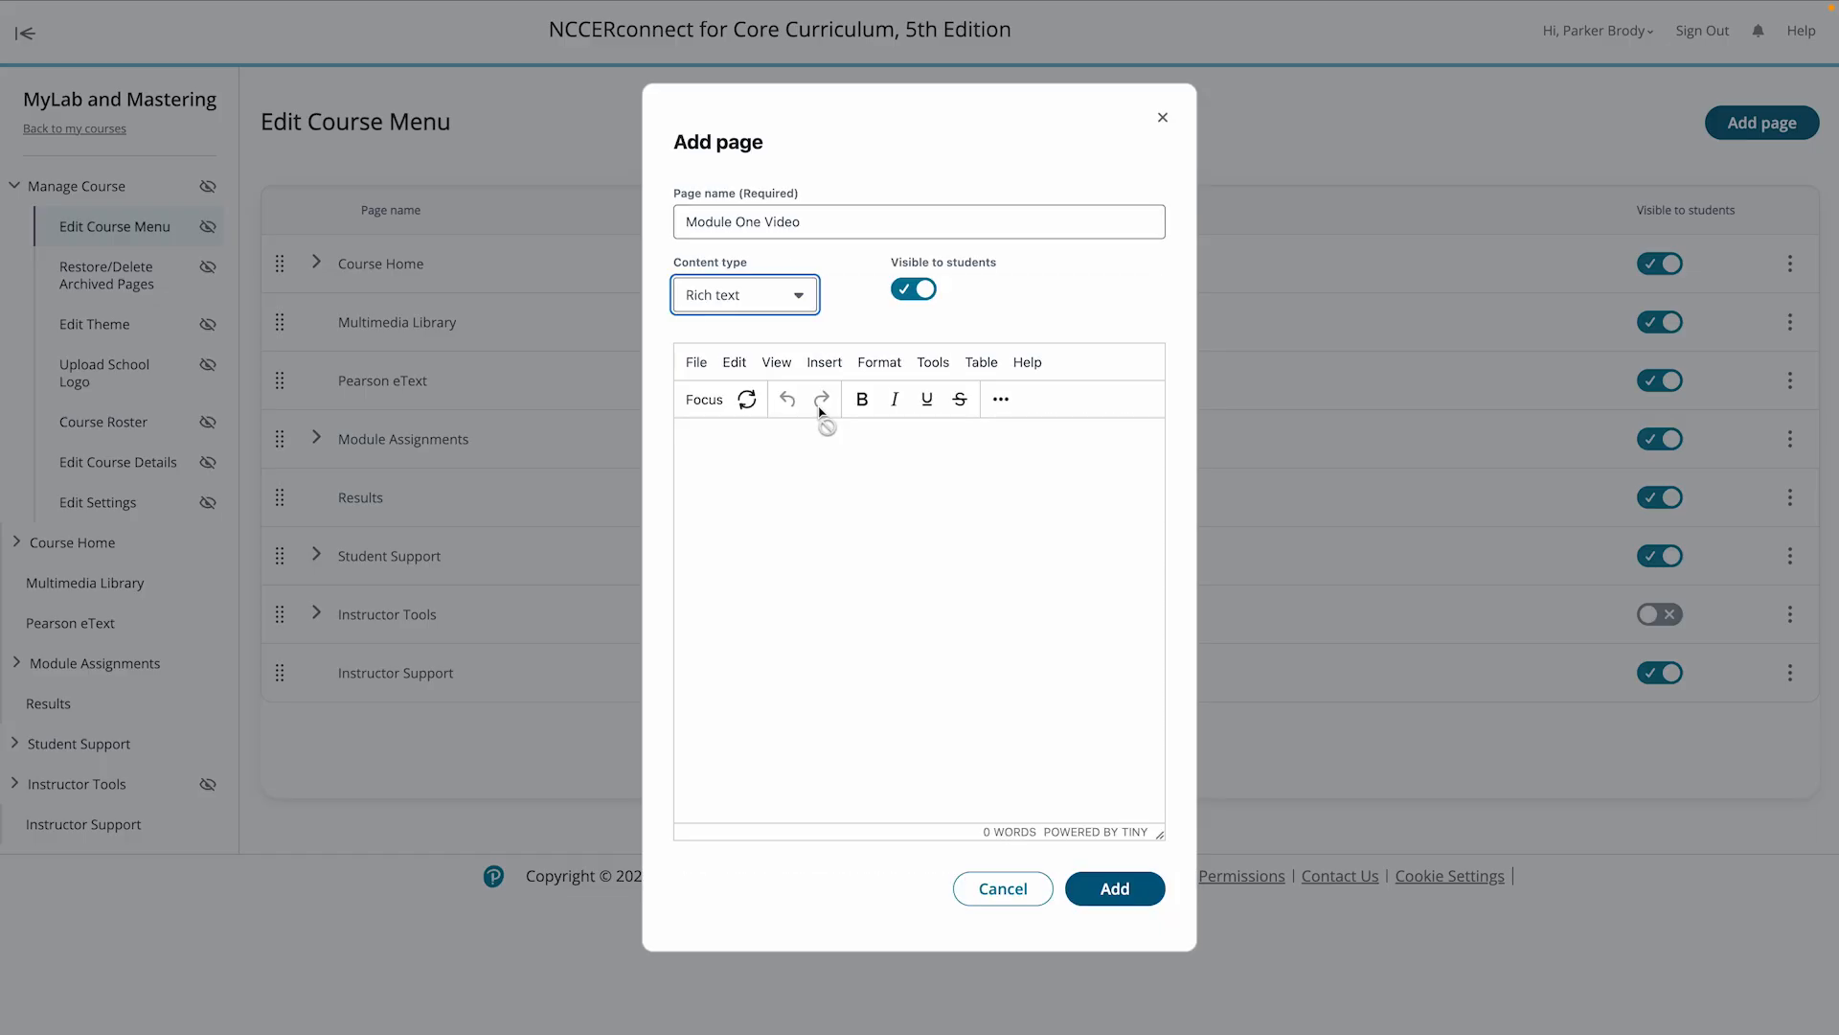
Enter "Watch this video for module one:" as the new page's body text
click(849, 442)
text(Watch)
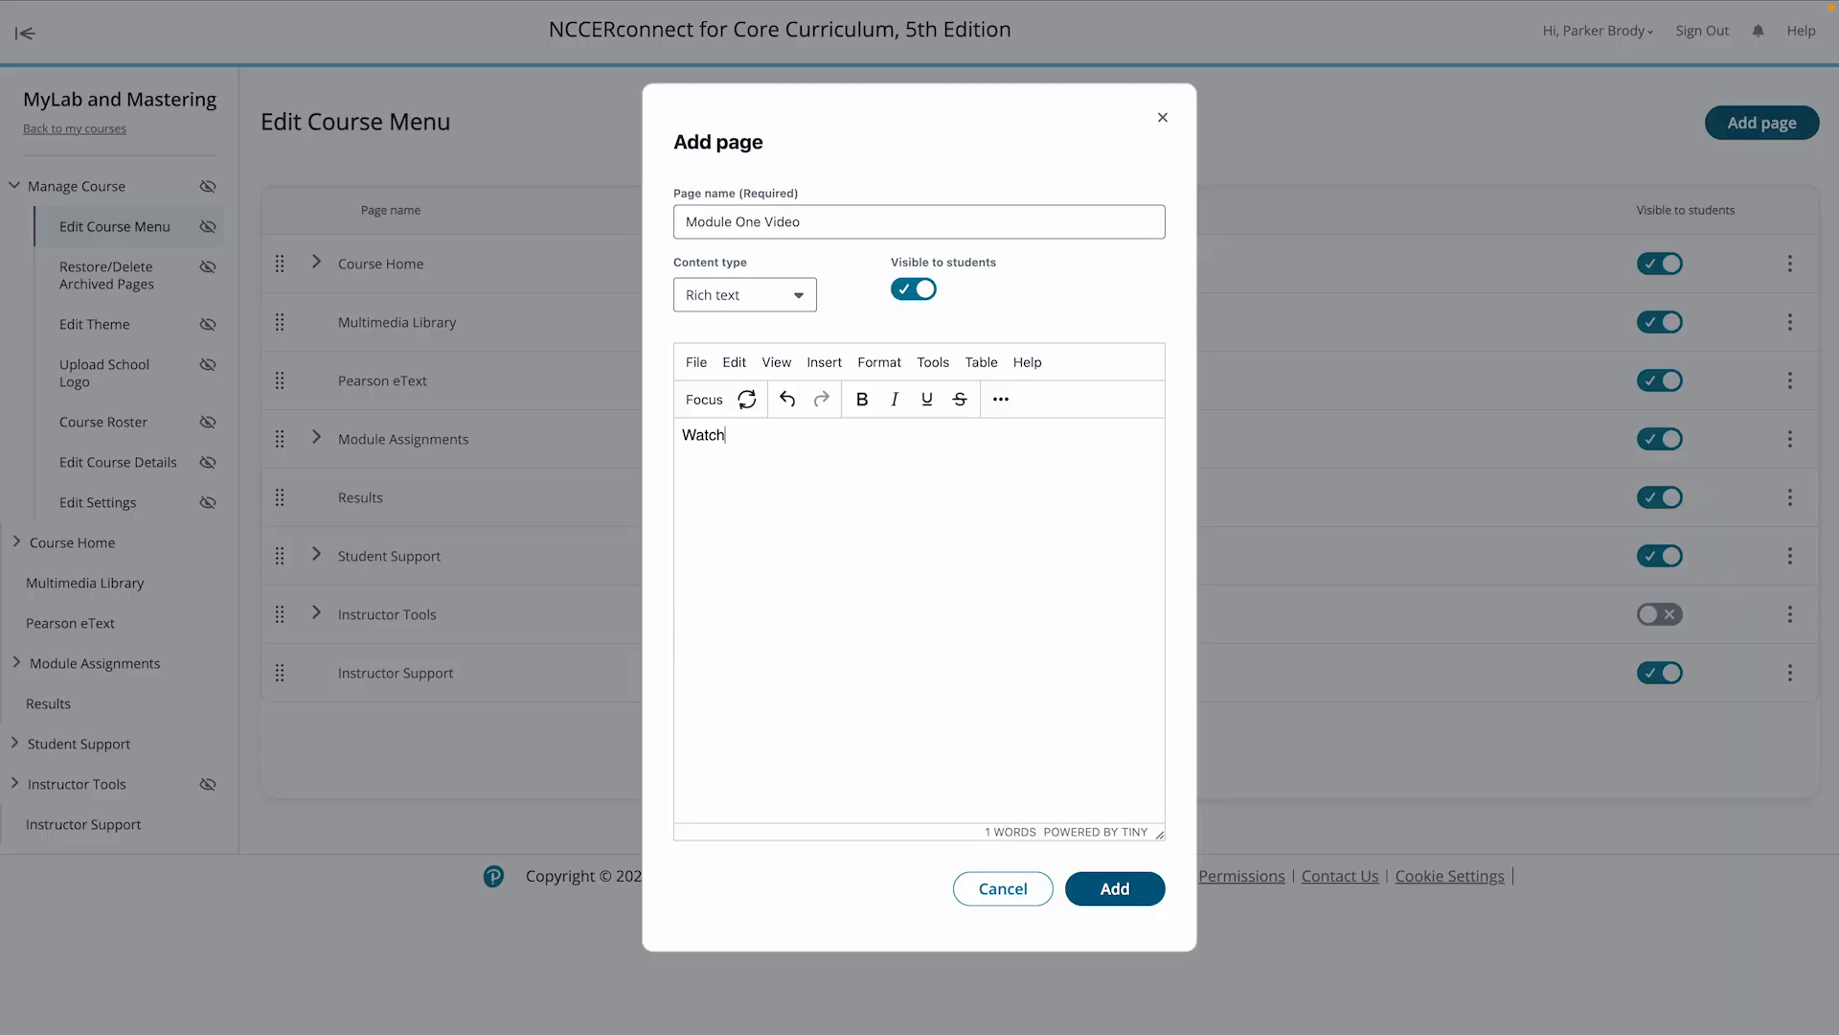
text( this video for module one:)
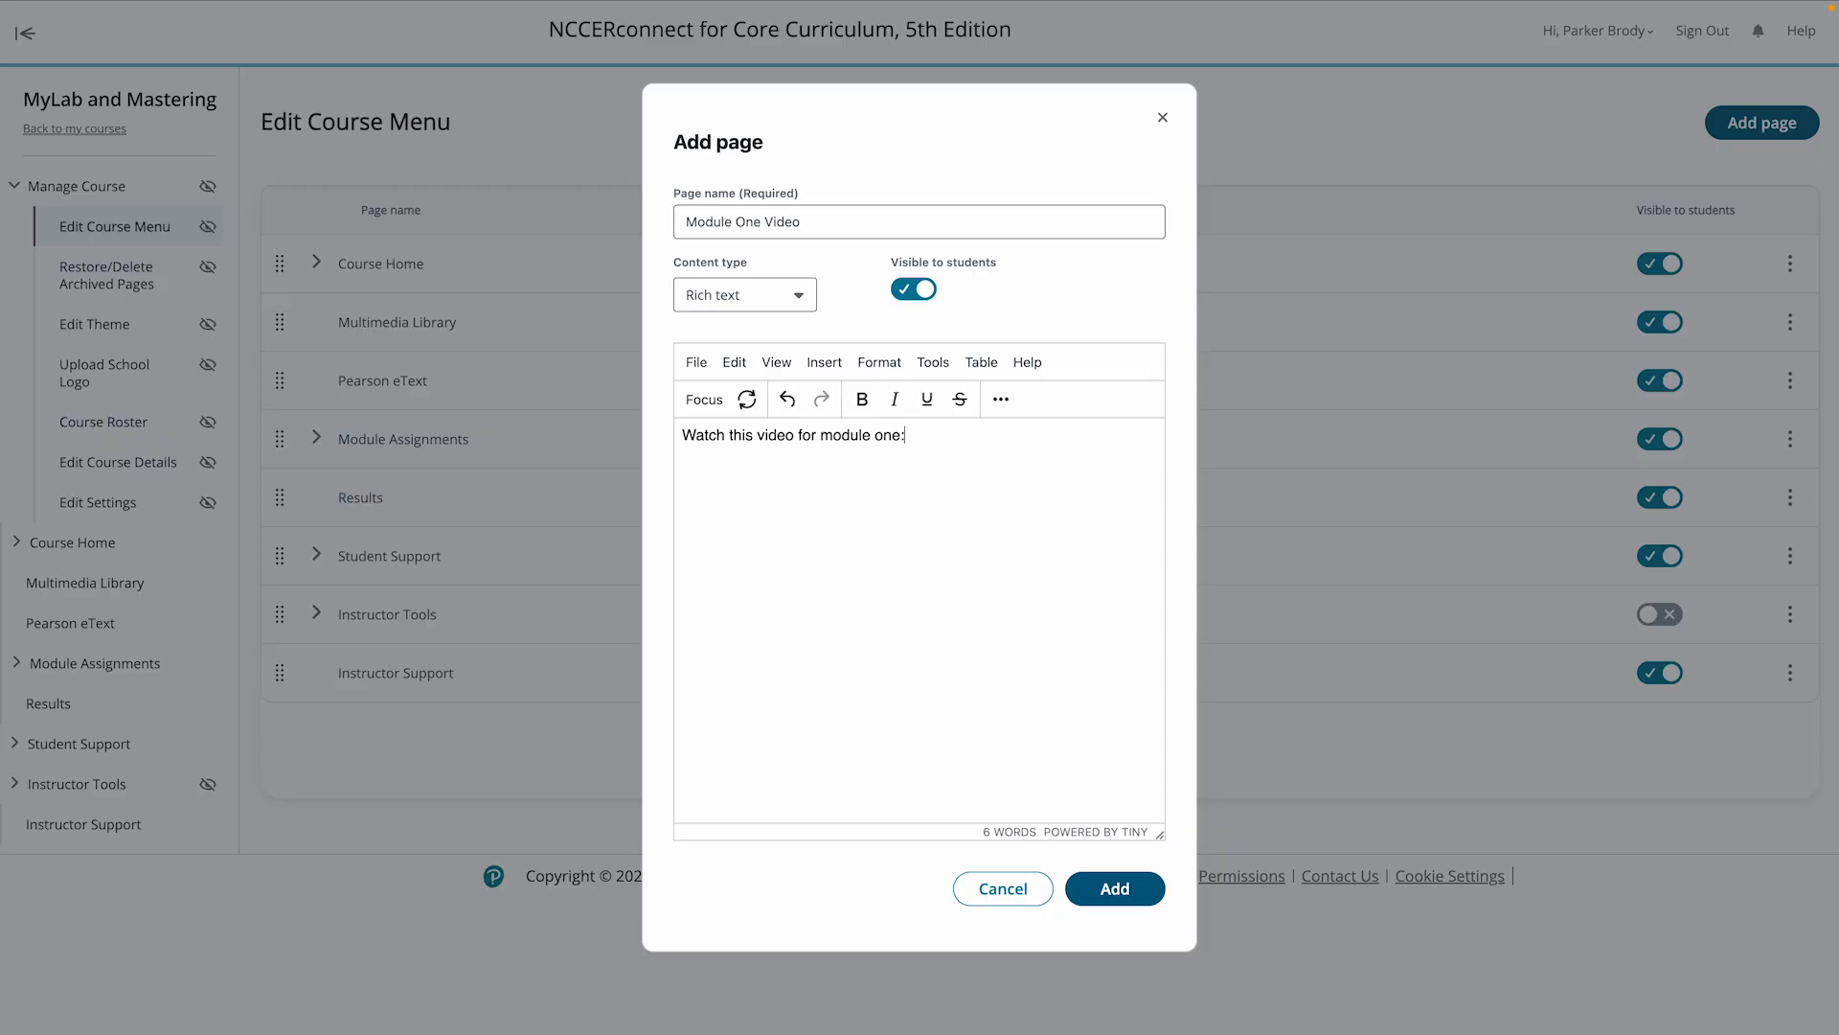
click(830, 364)
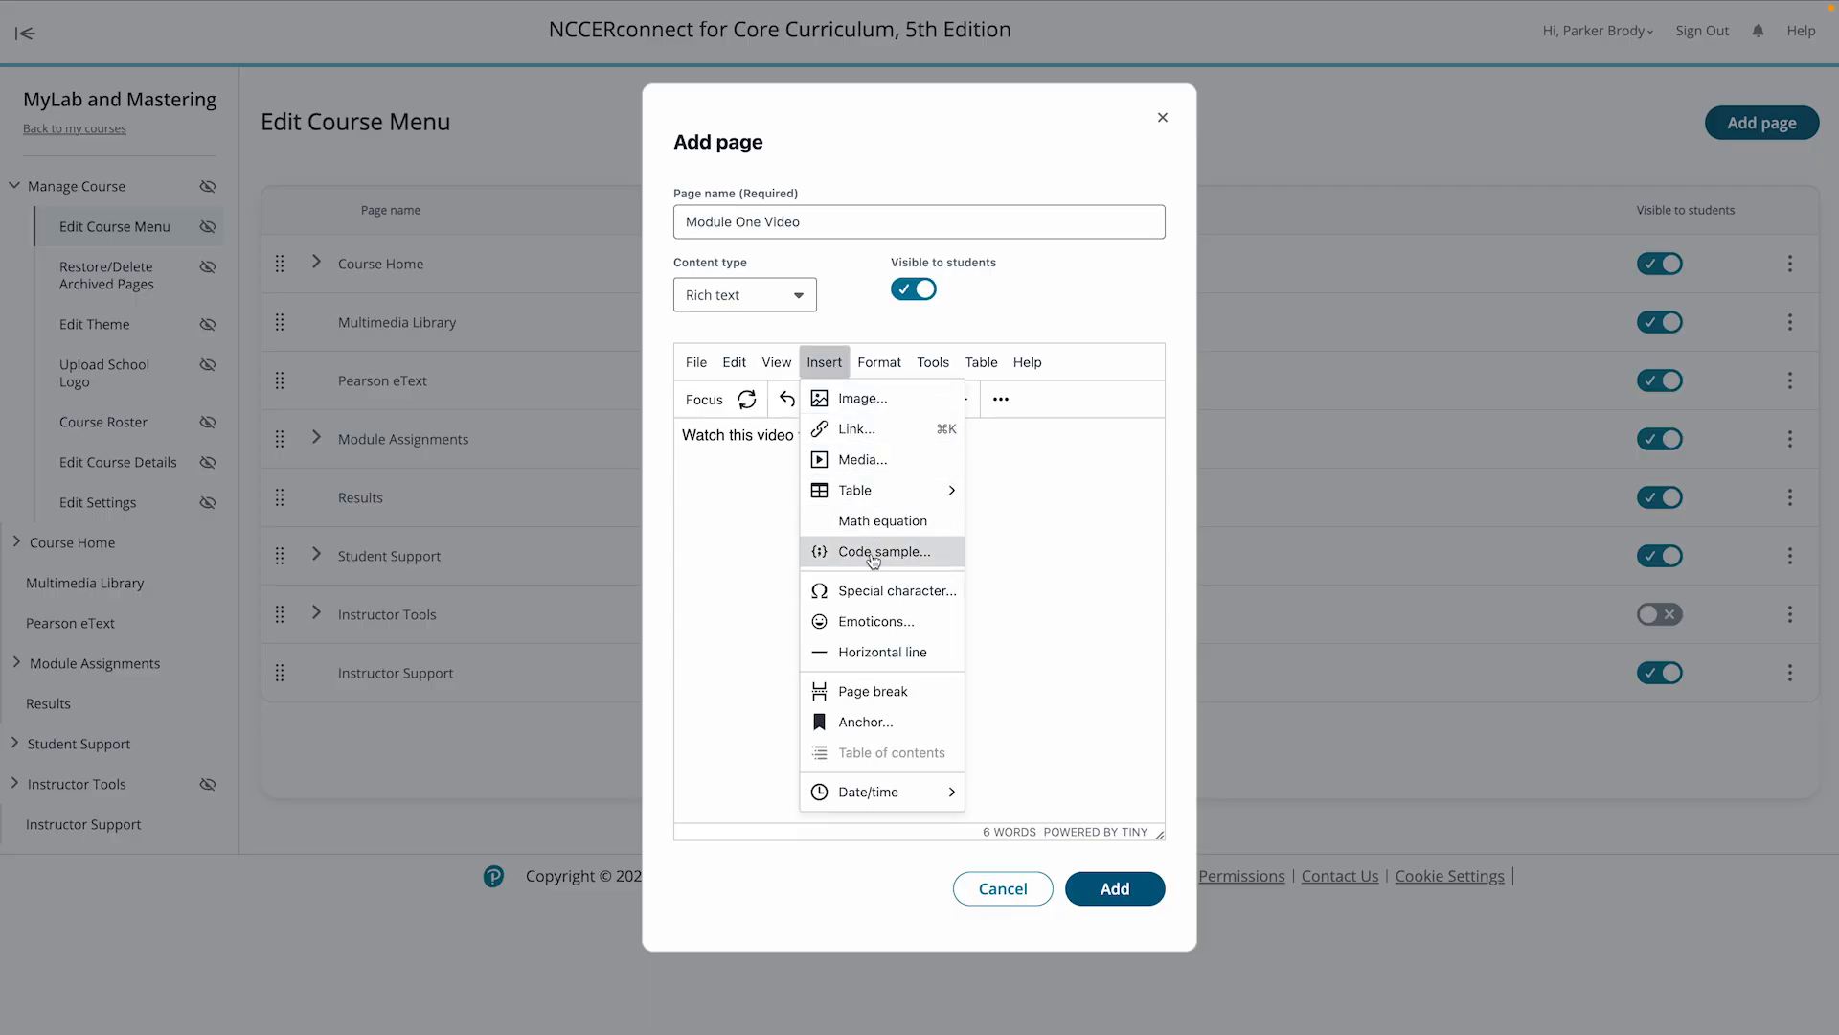
click(832, 460)
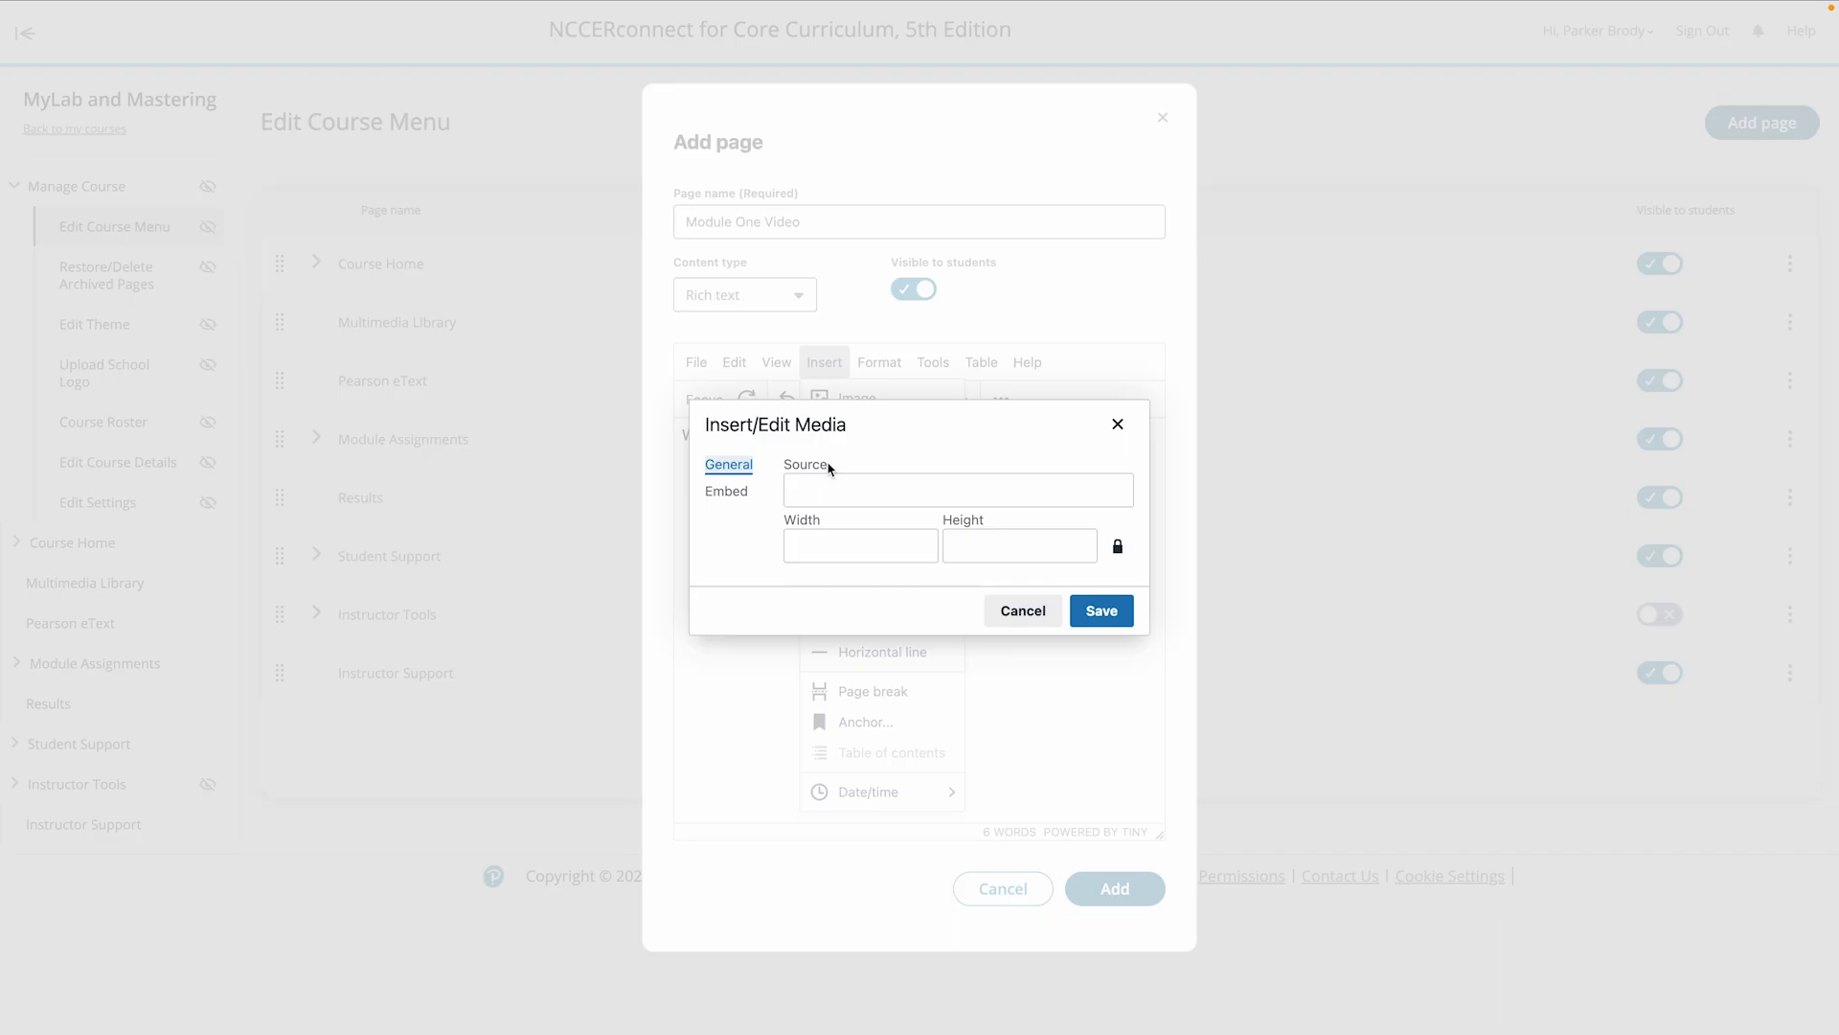
click(832, 490)
click(790, 474)
text(https://www.youtube.com/watch?v=KblpvOYePnU)
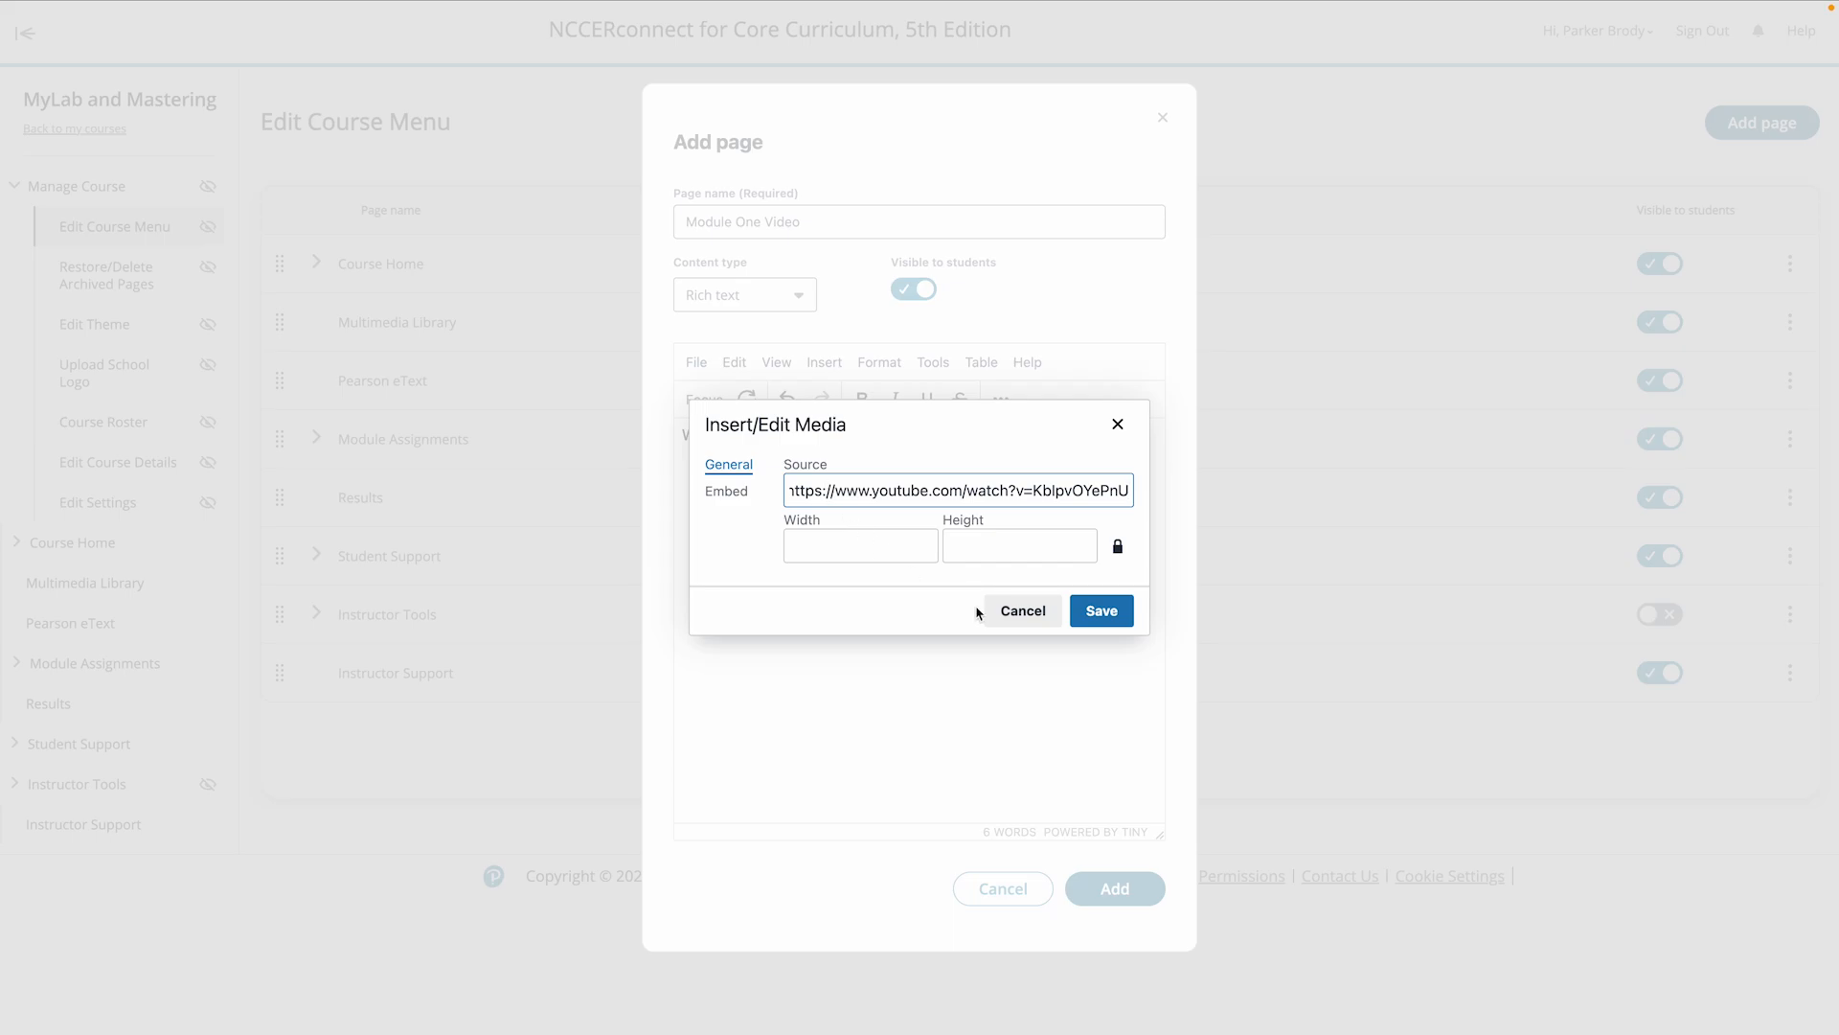
click(1094, 619)
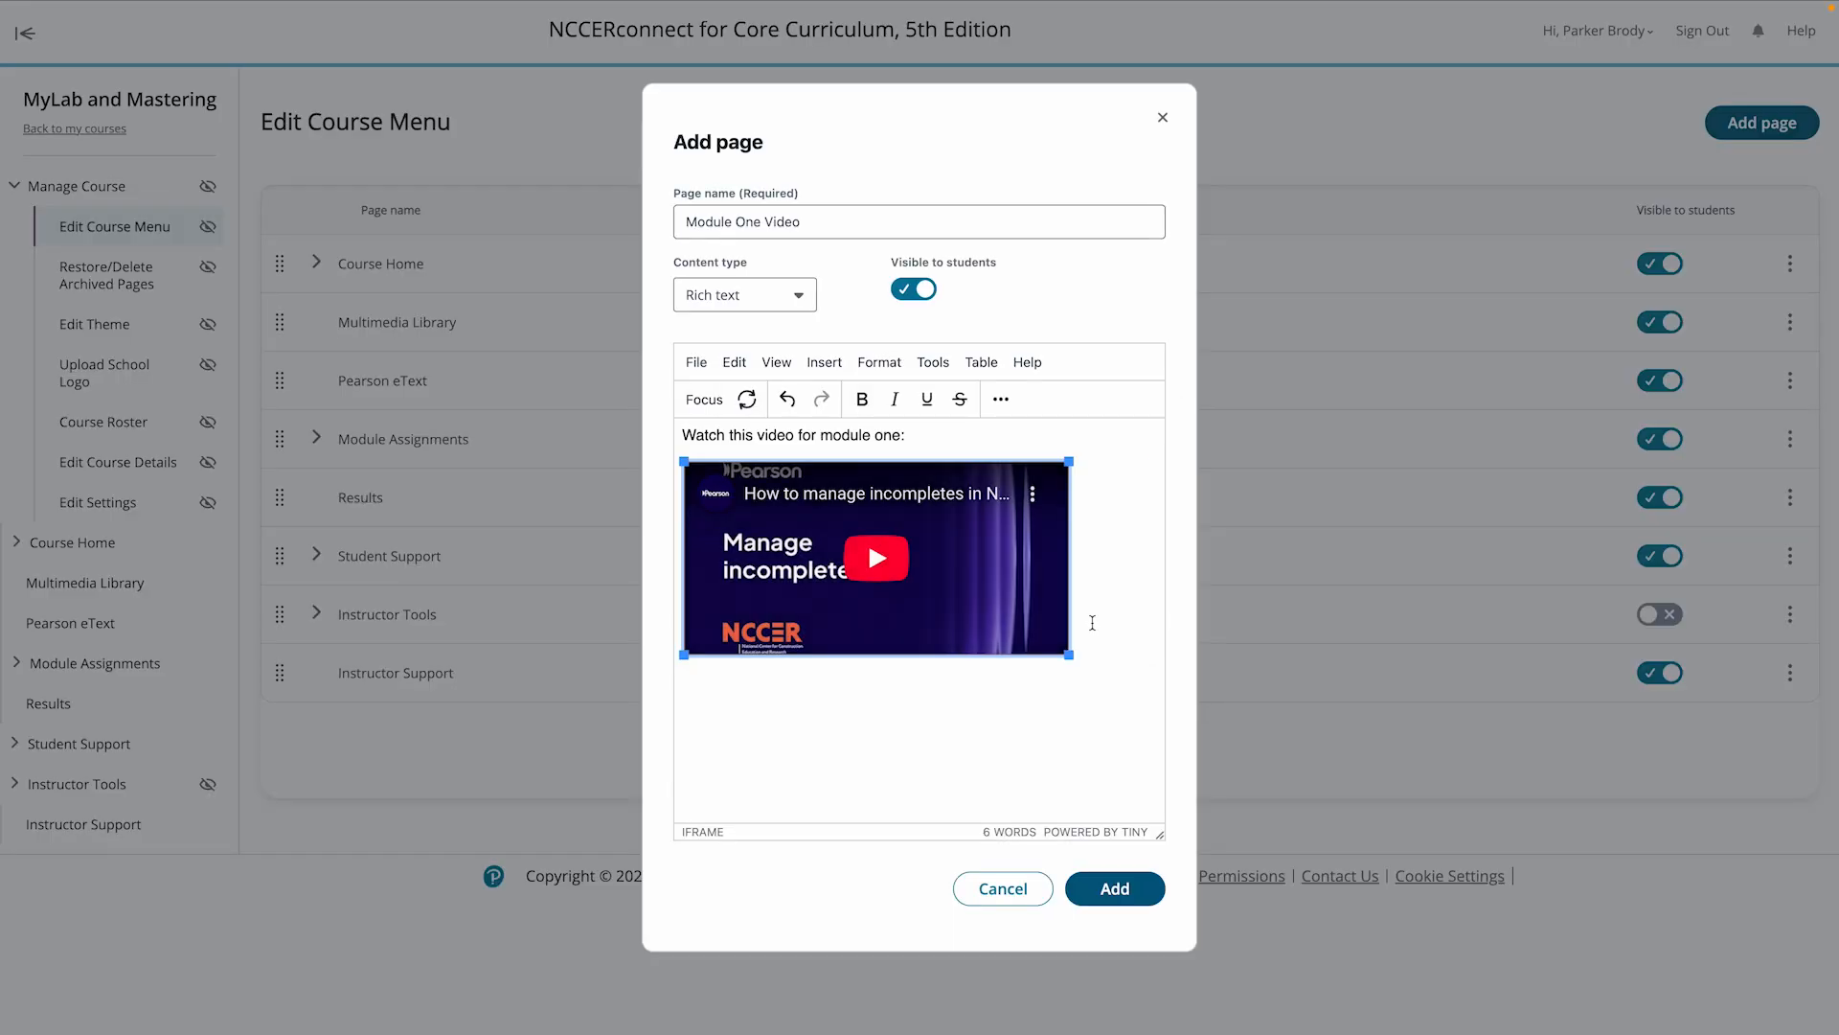
drag(1069, 655, 1068, 656)
drag(1069, 655, 1134, 688)
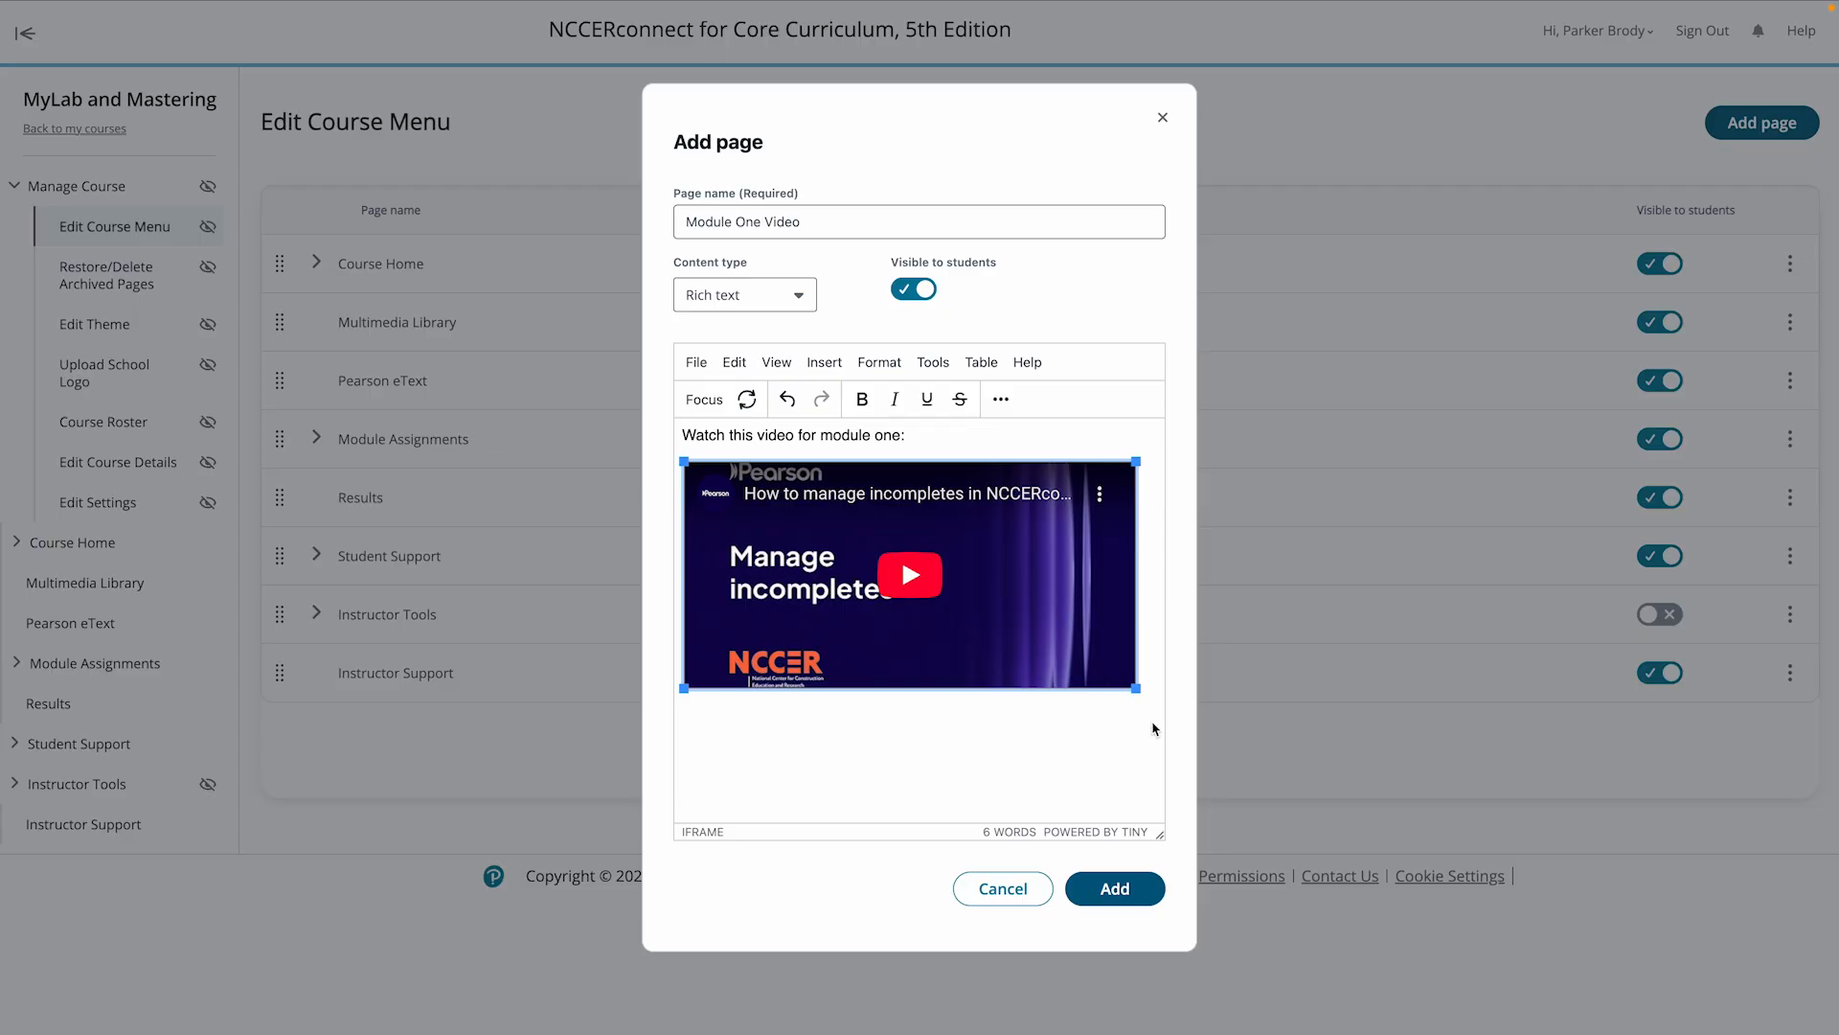
Add the Module One Video page to the course menu and move it directly below Module Assignments
click(1119, 889)
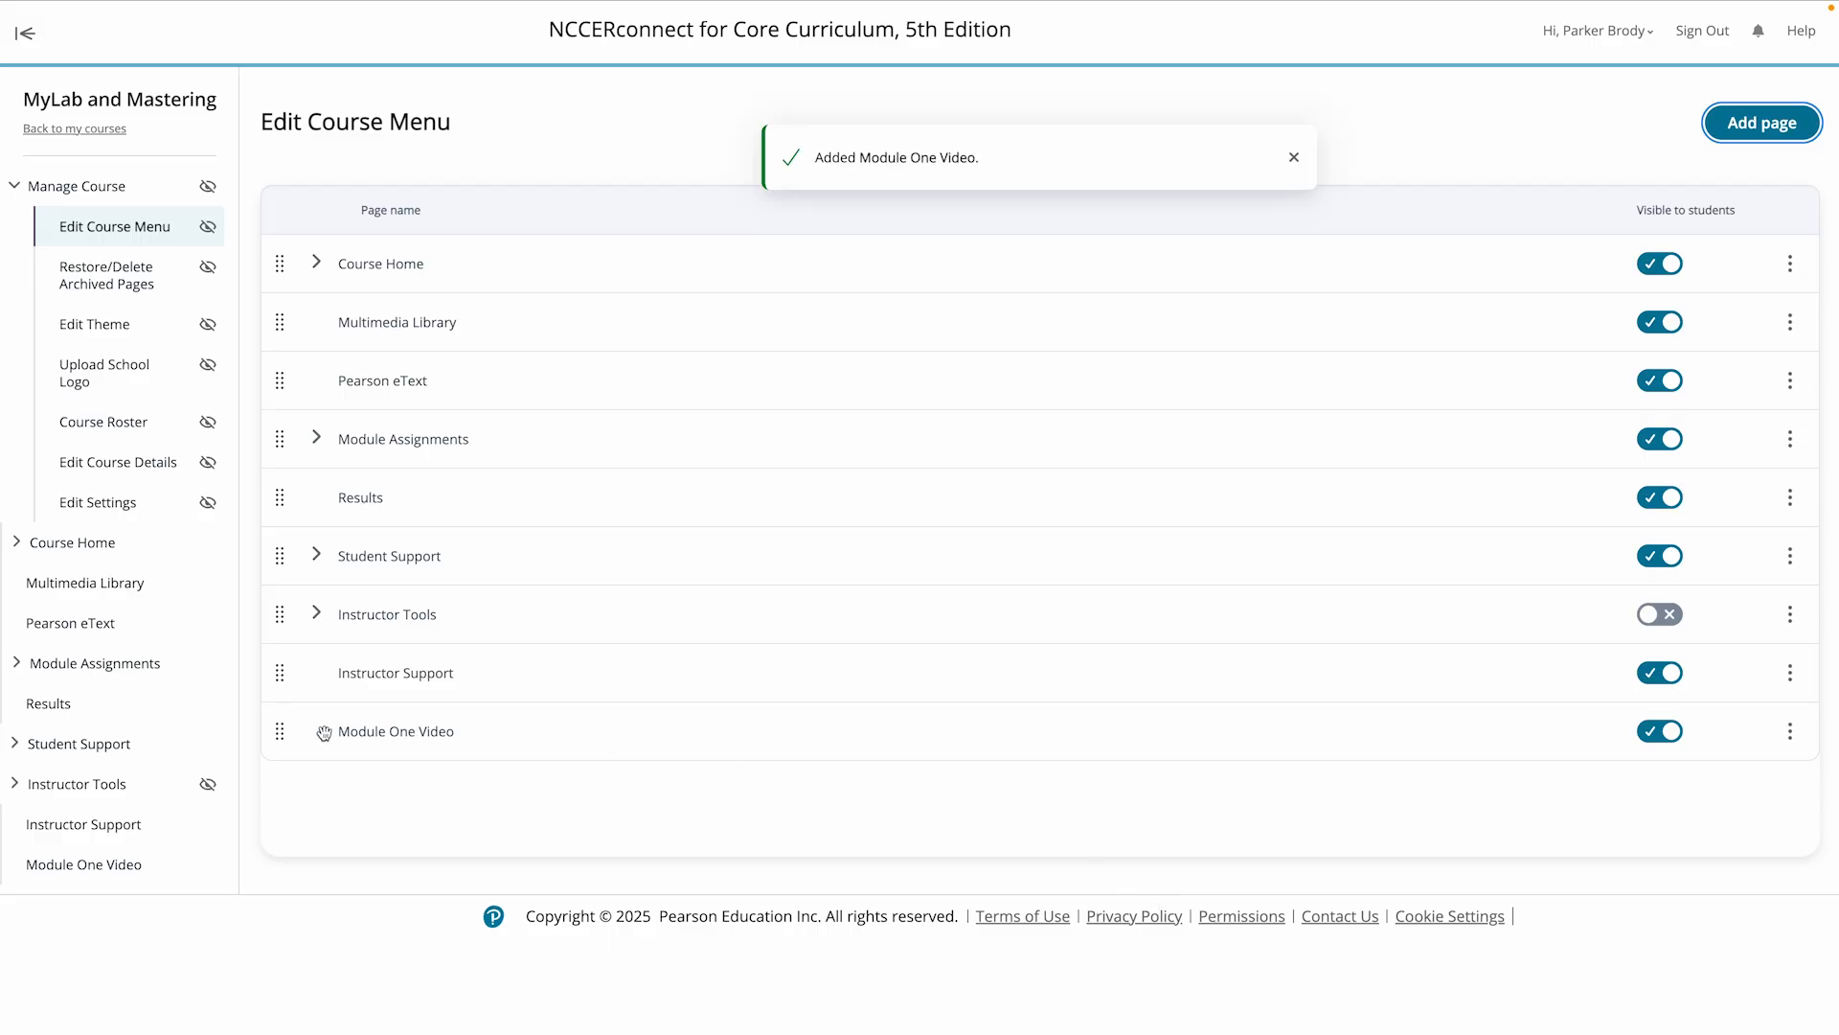
drag(290, 732, 285, 482)
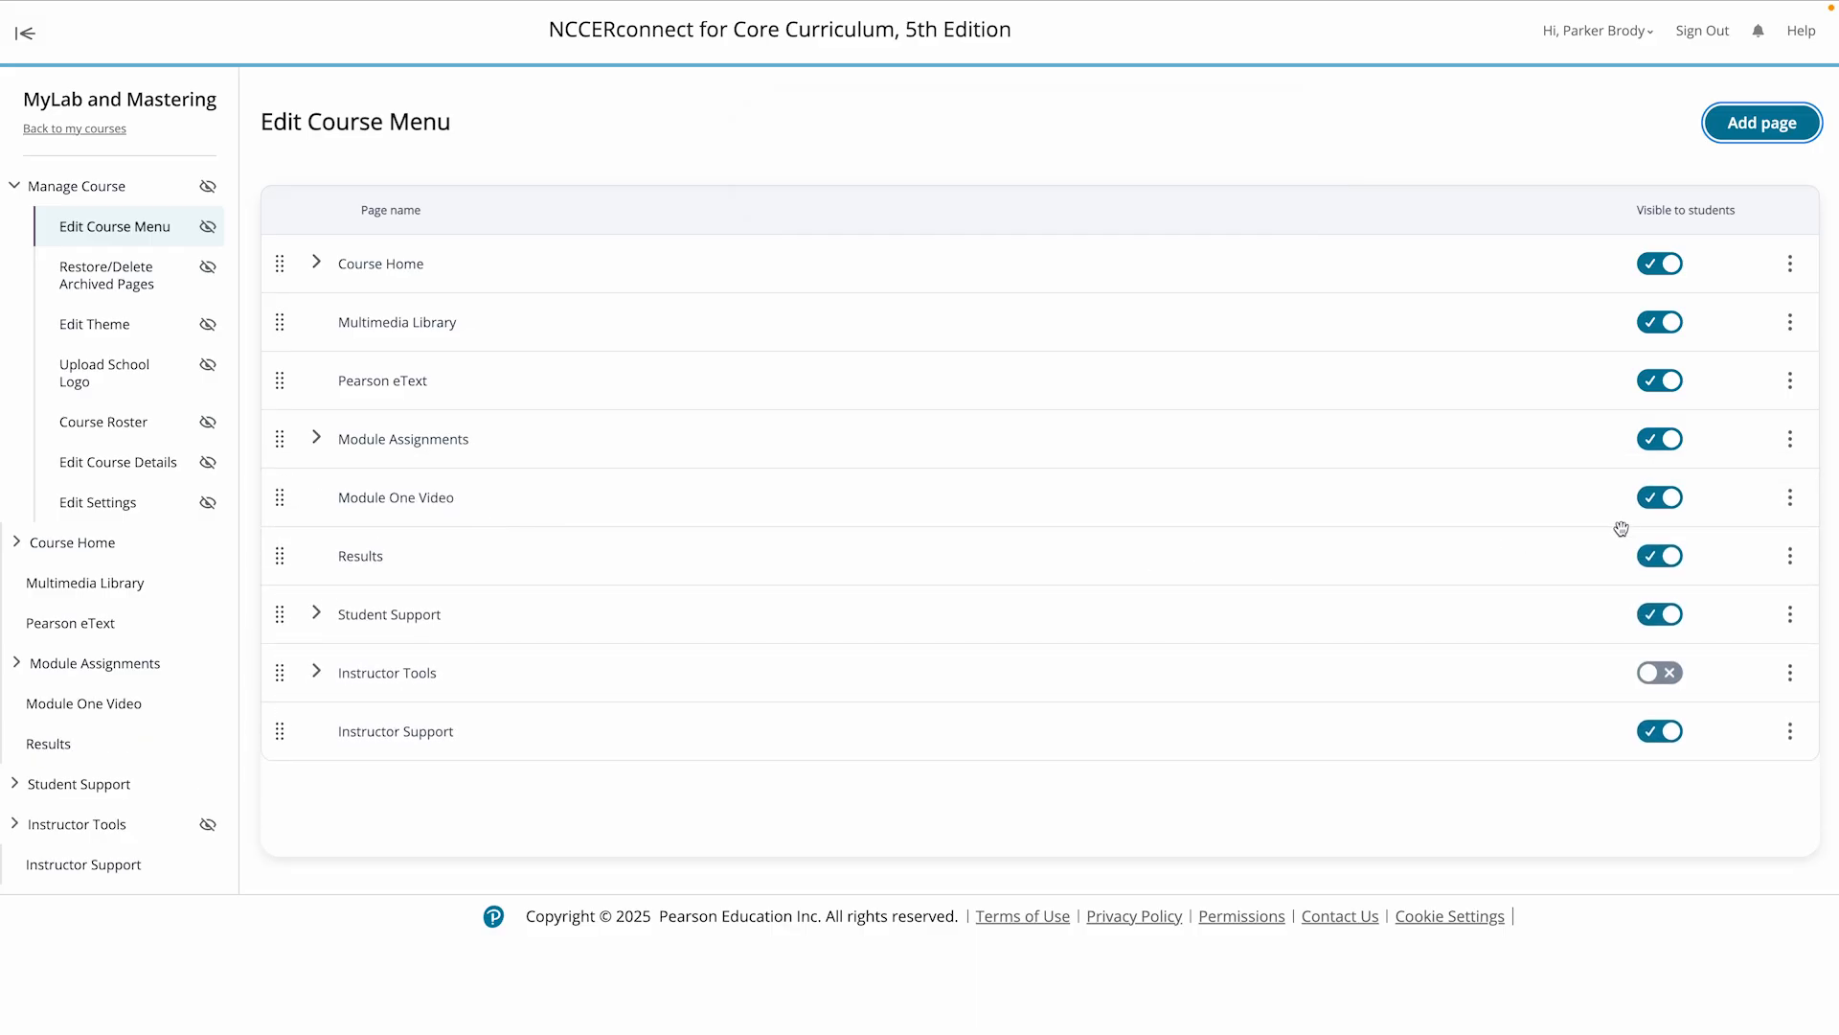
Review the Module One Video page's content in edit mode, close it unchanged, and view its page options
click(1790, 498)
click(1767, 539)
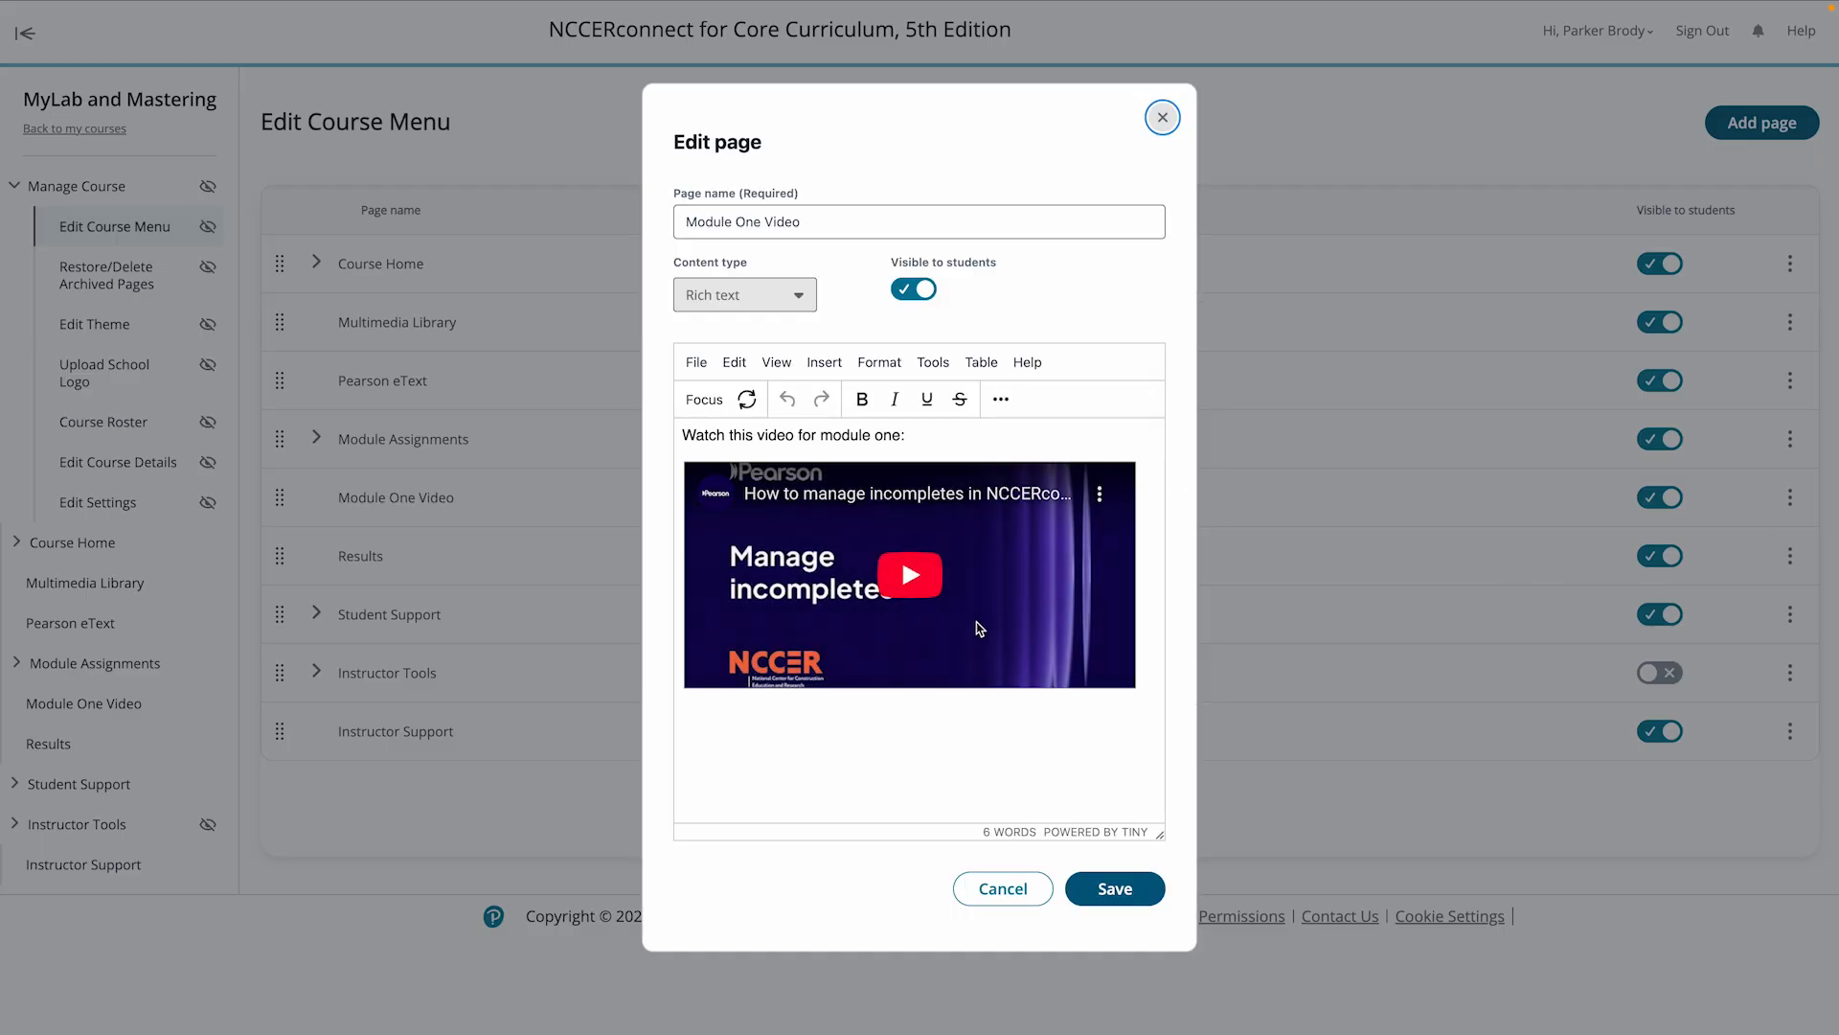
click(1003, 888)
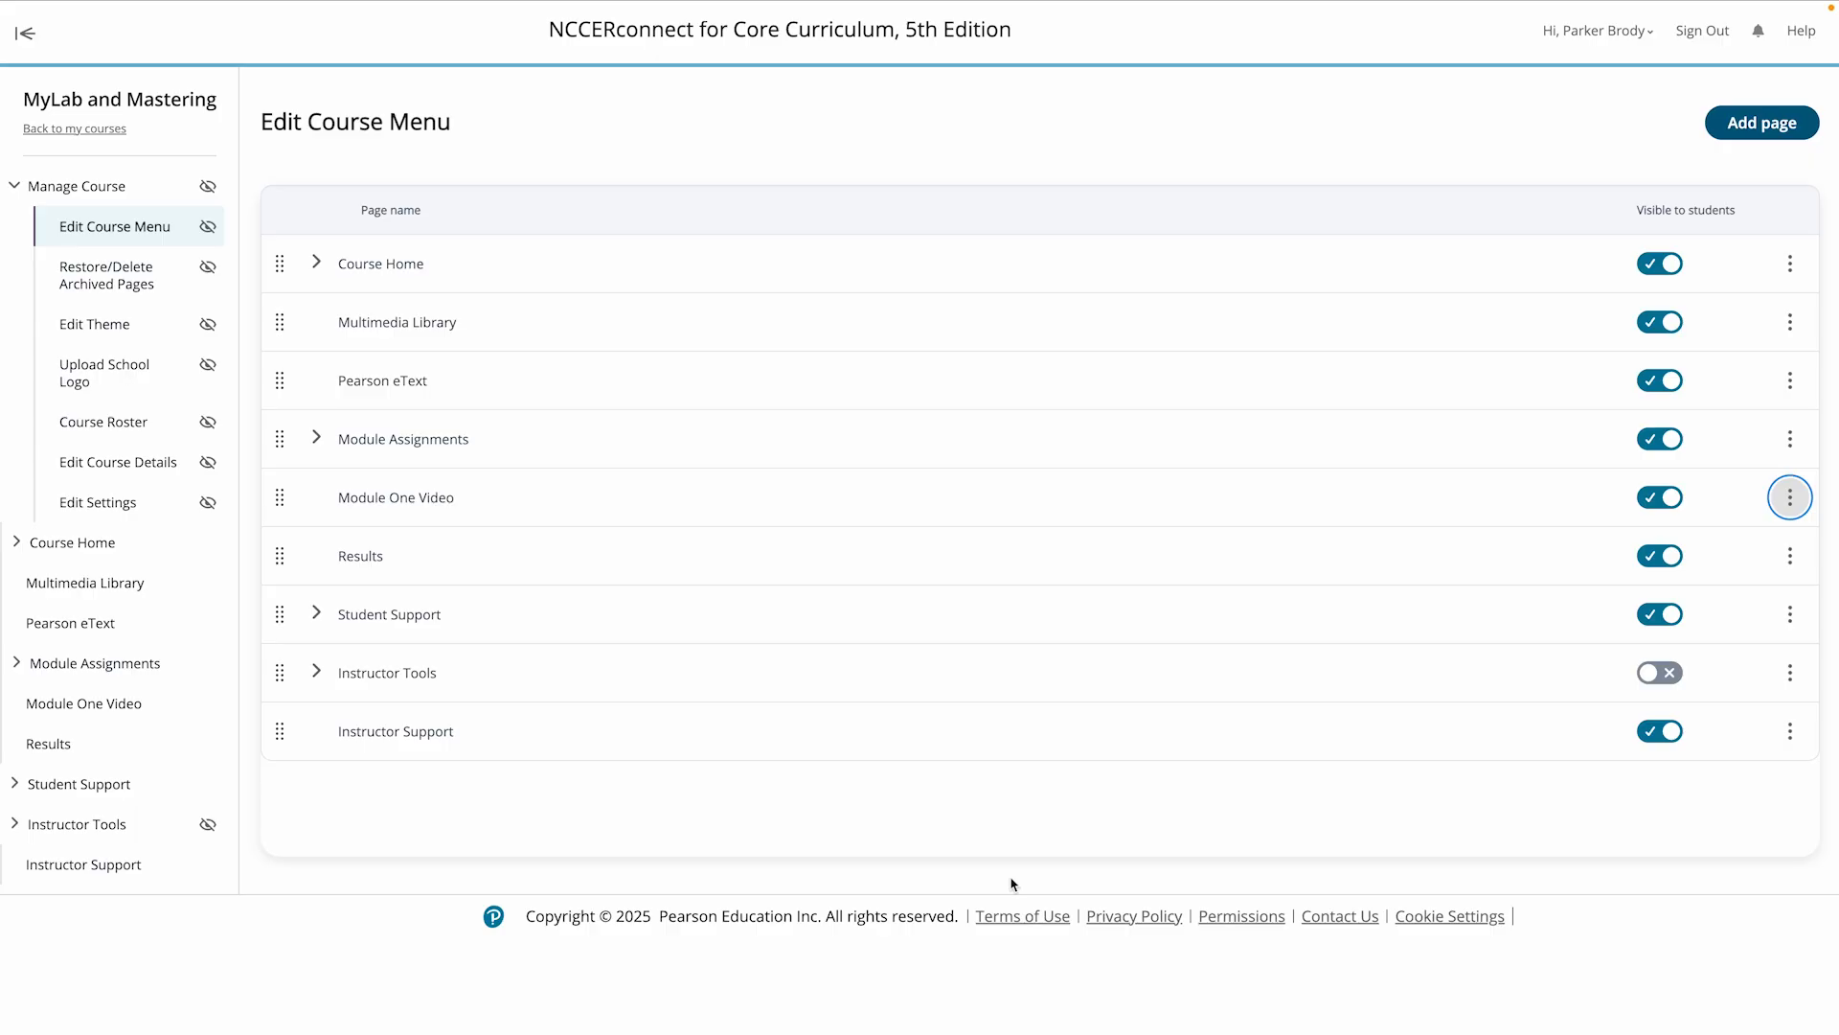
click(1782, 497)
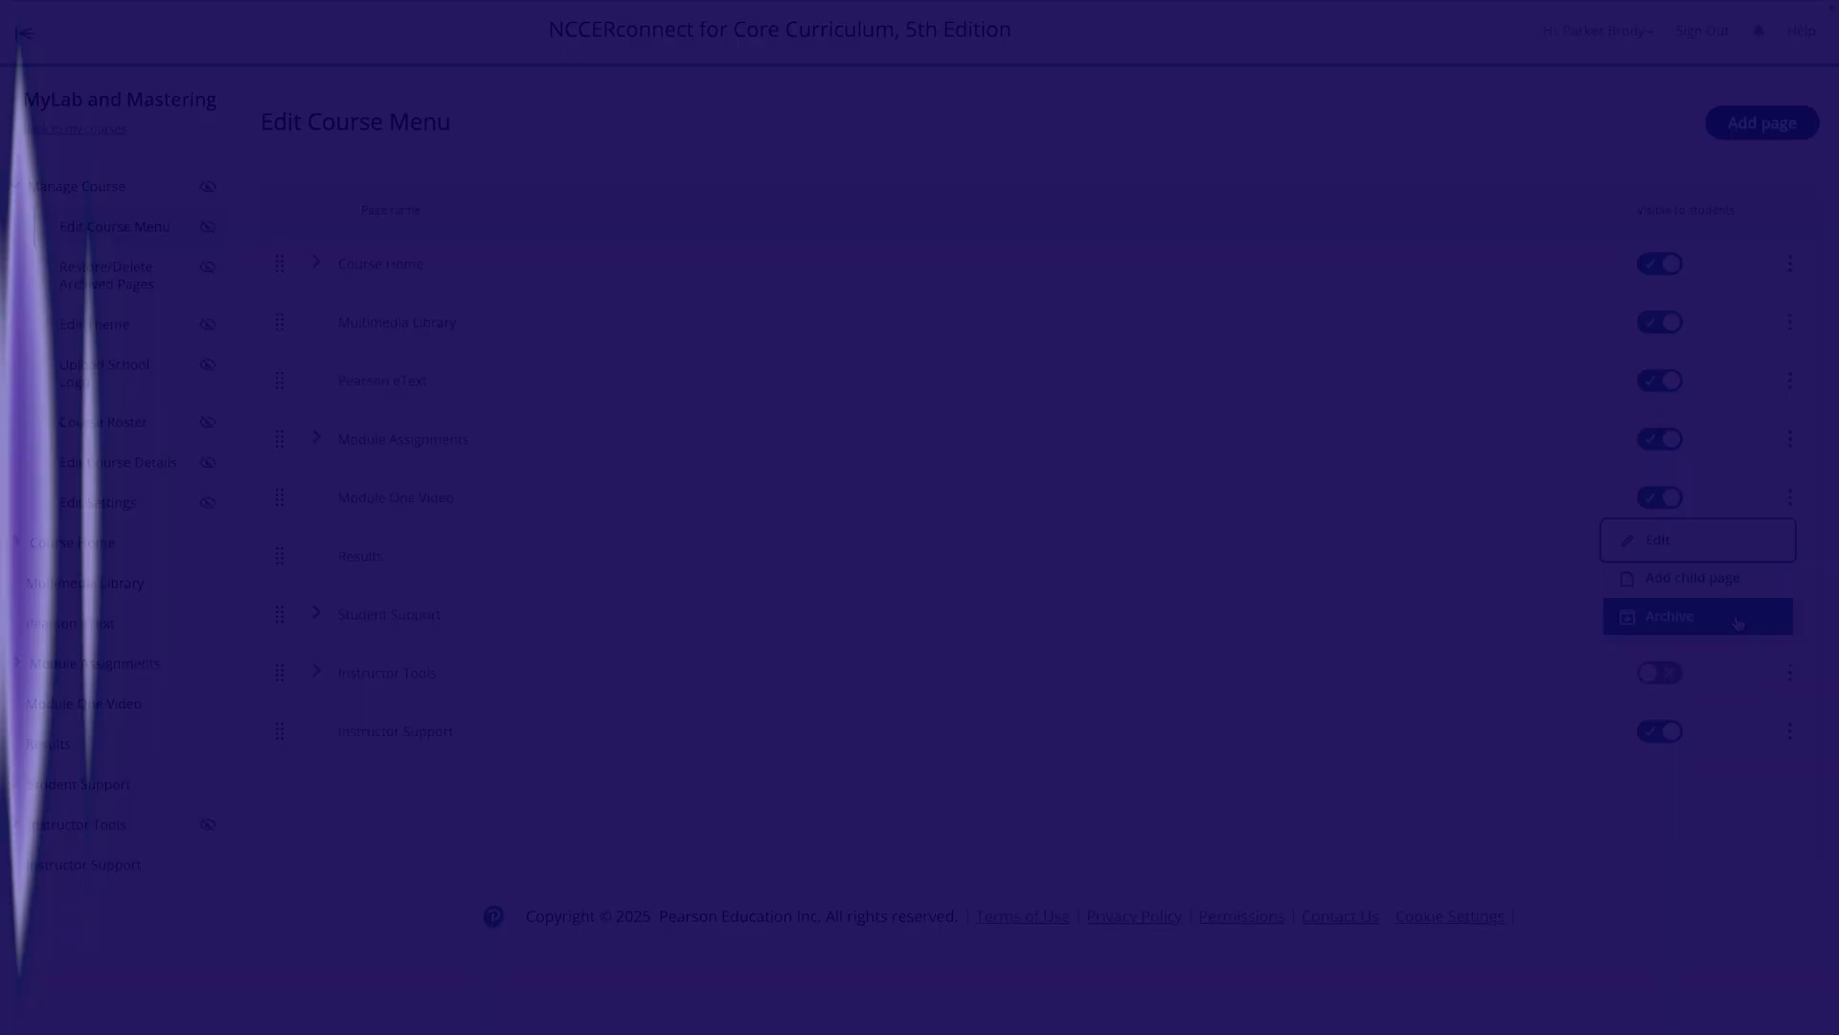